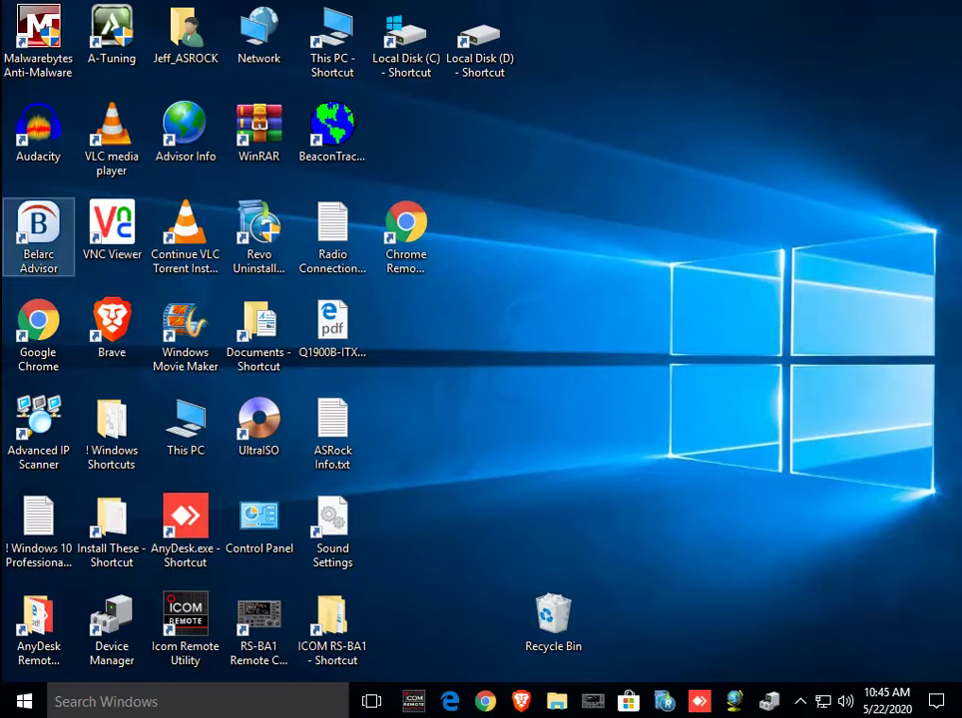
Launch Icom Remote Utility, dismiss the audio device error, and review its general settings and server list.
double_click(189, 621)
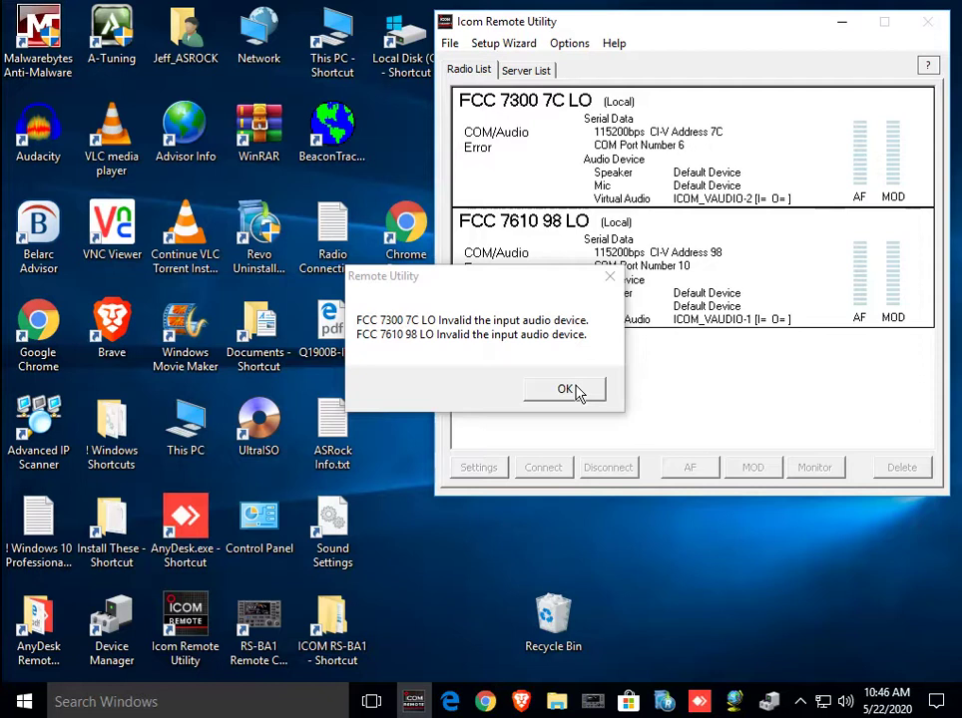
click(566, 389)
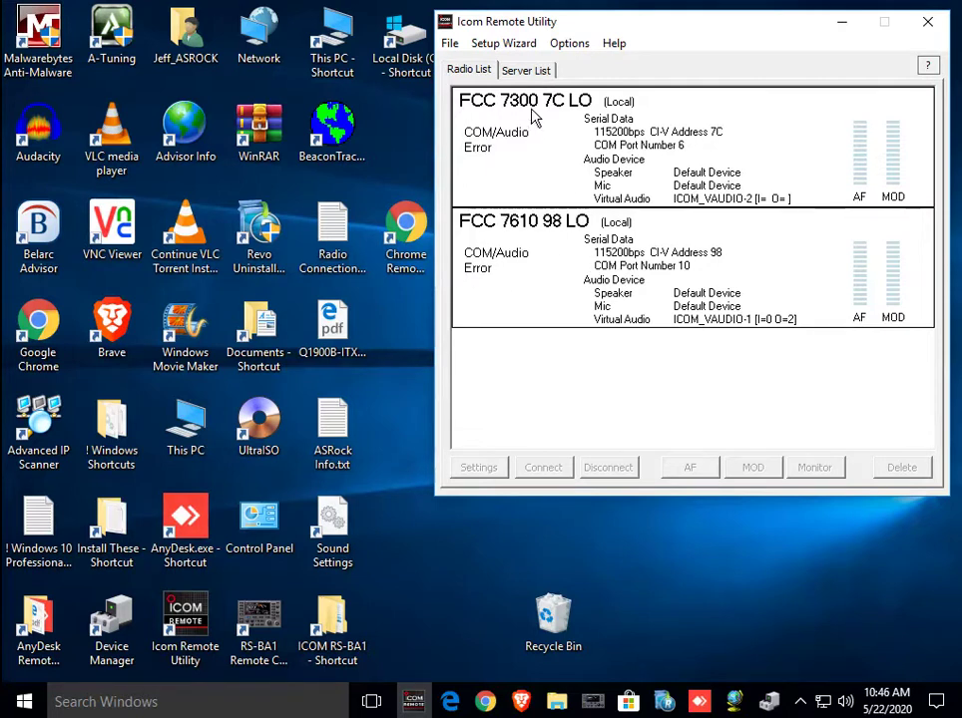
click(569, 45)
click(586, 95)
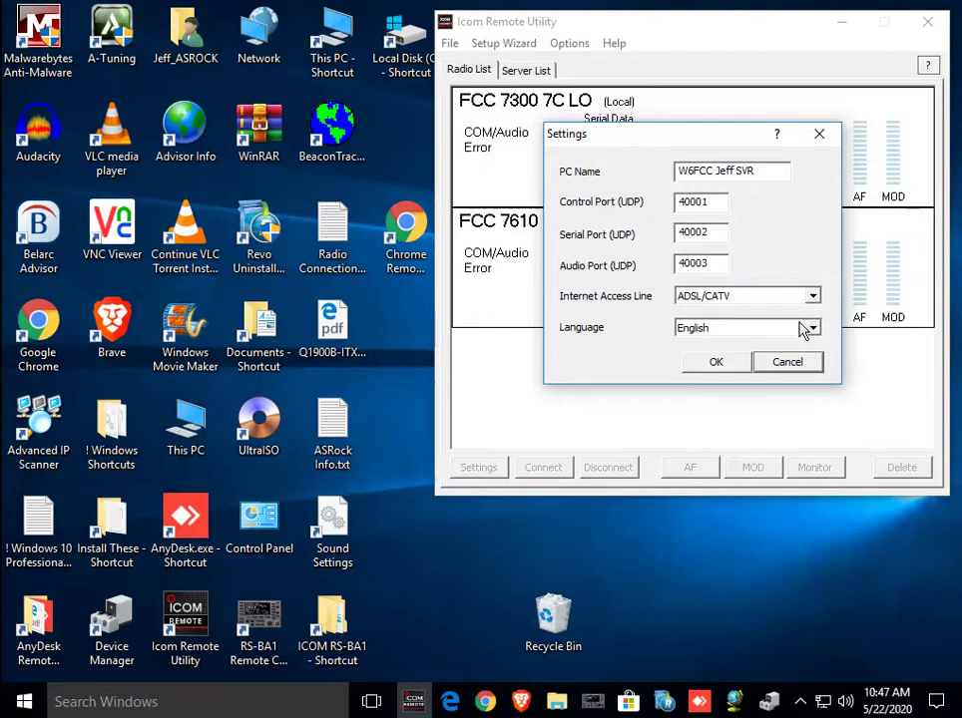
click(729, 368)
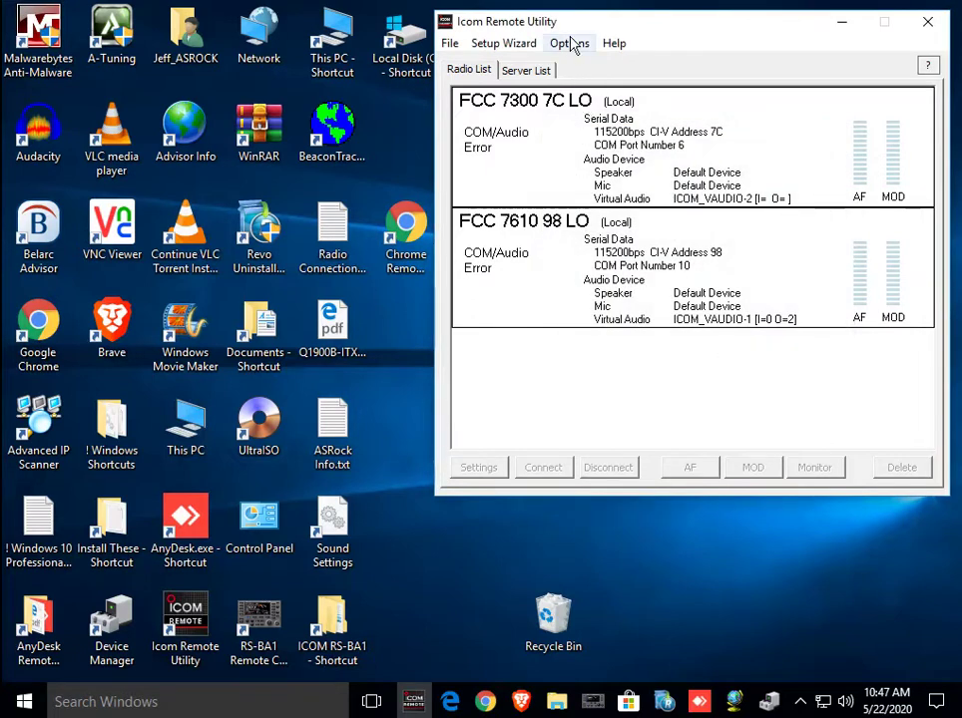
click(529, 75)
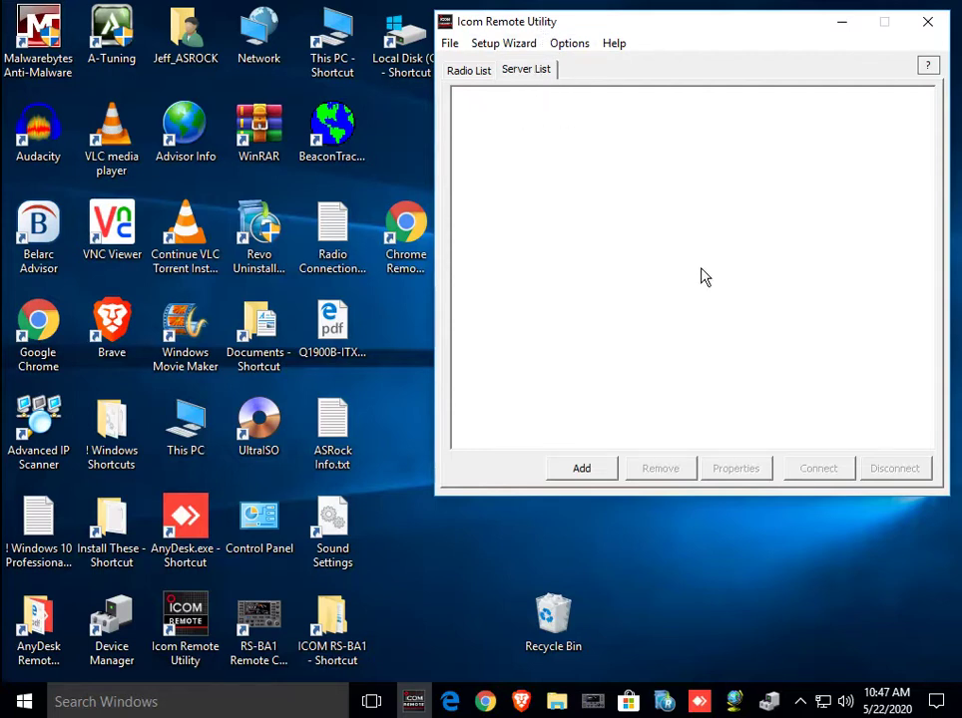
click(475, 73)
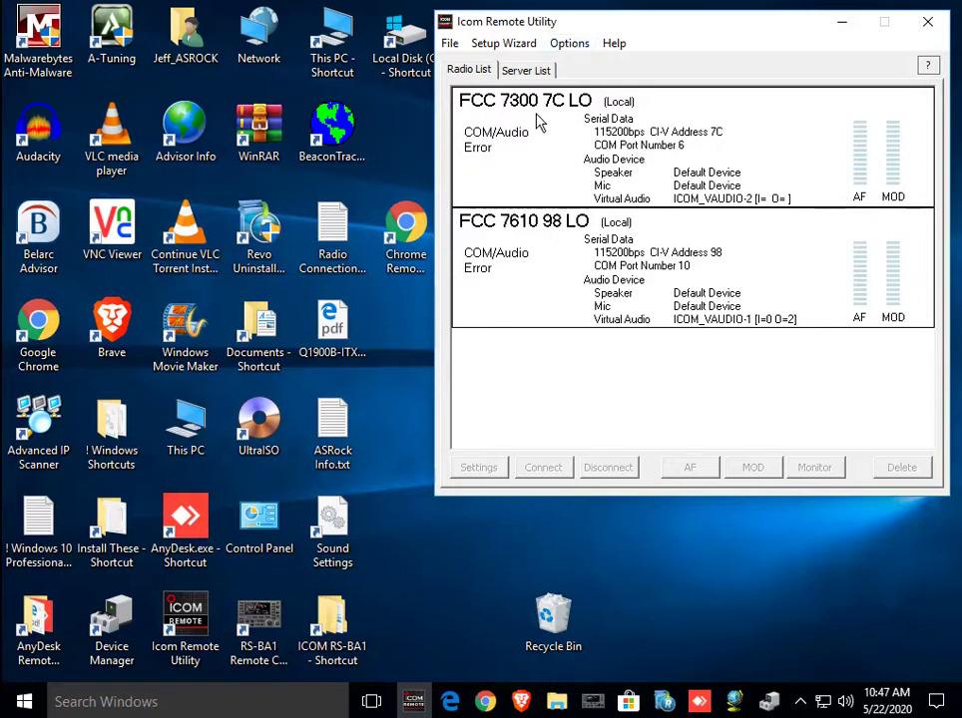
From the Local/Server Settings, start registering a radio with the purpose "Accessible from other PCs".
click(570, 45)
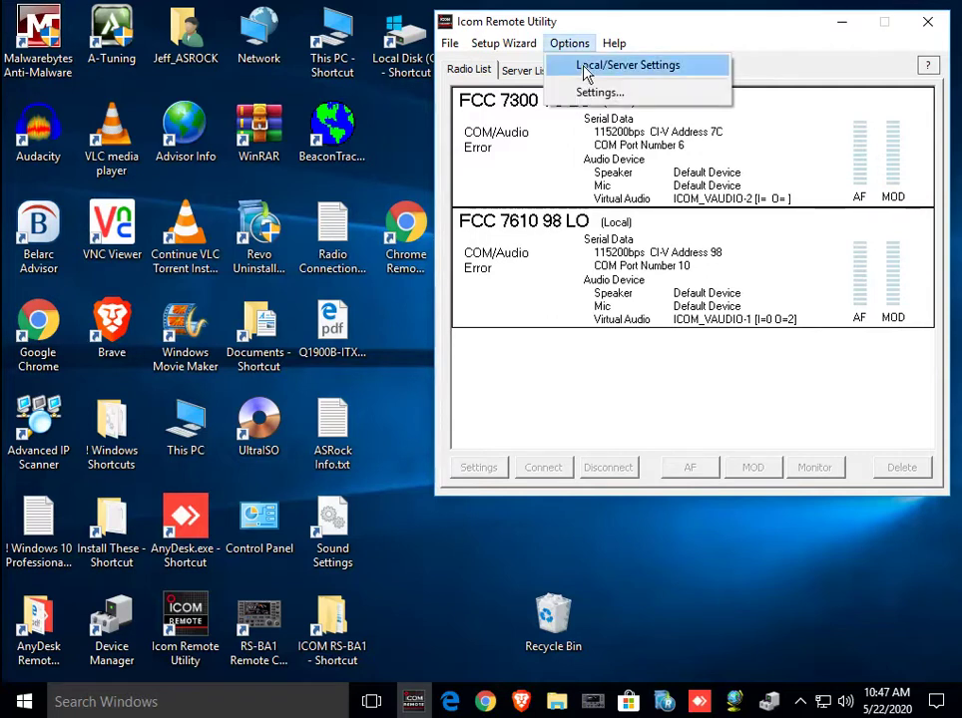
click(611, 65)
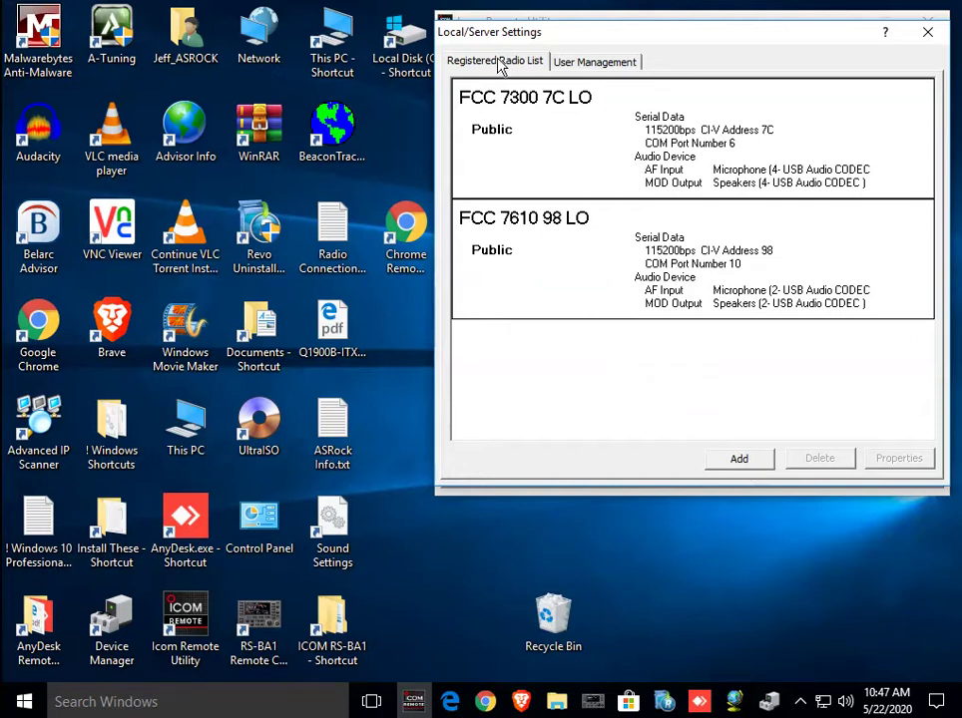
click(740, 459)
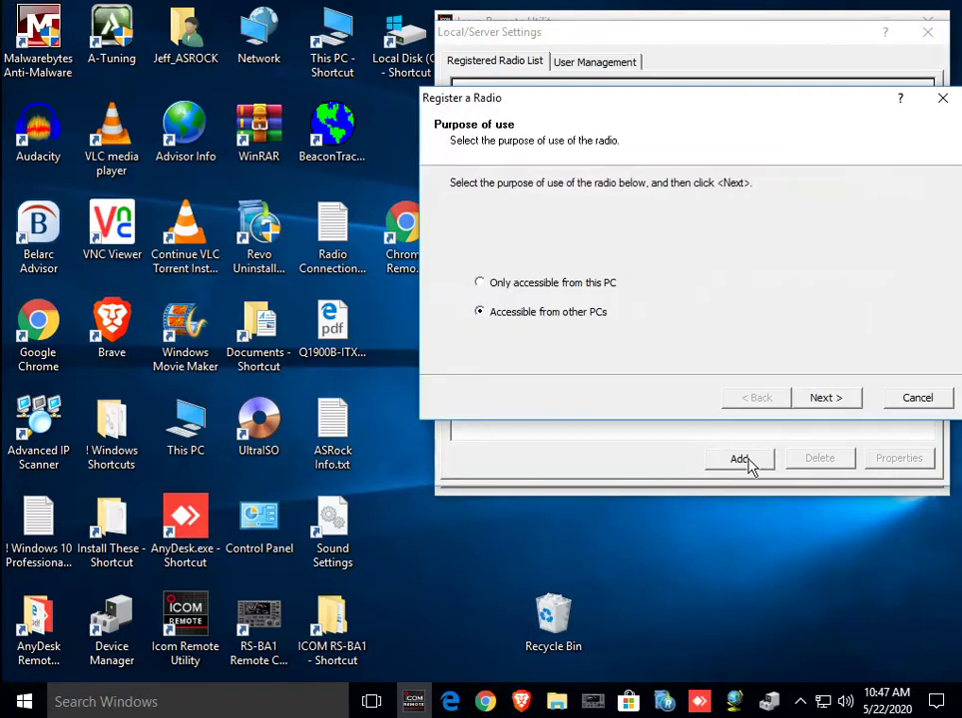
click(482, 318)
click(833, 402)
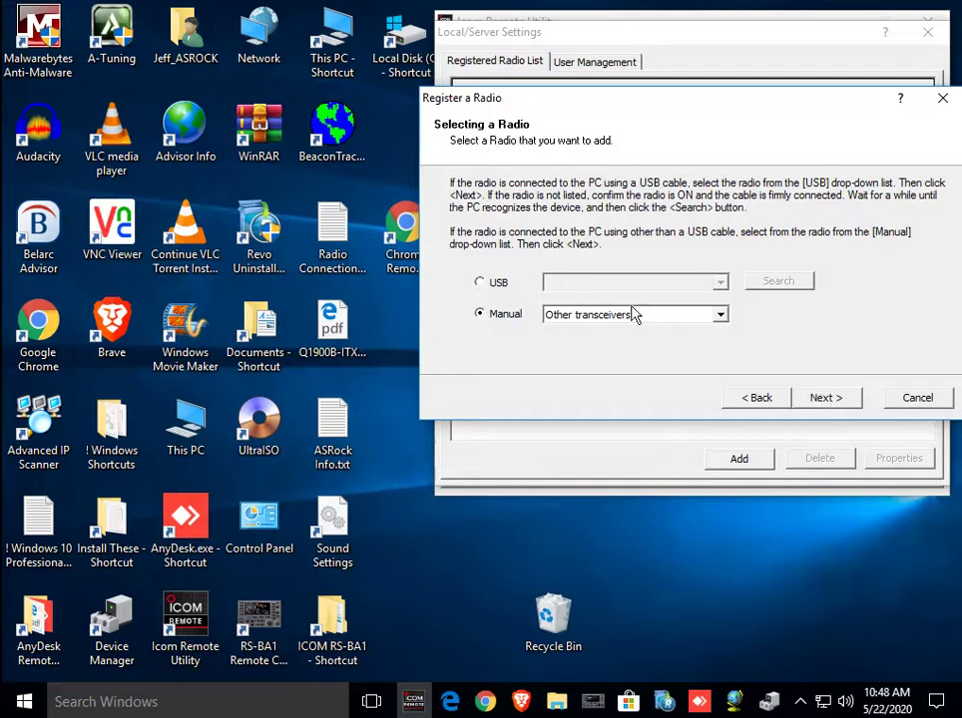
Check the manually selectable radio models for the new radio and set its connection to USB.
click(490, 316)
click(720, 315)
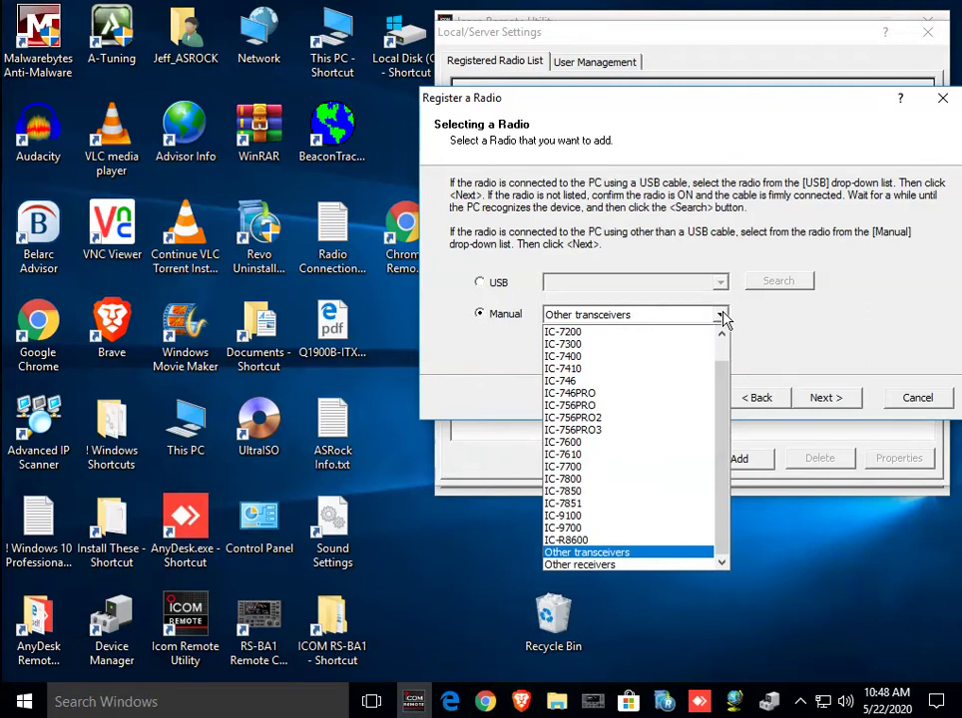
click(721, 318)
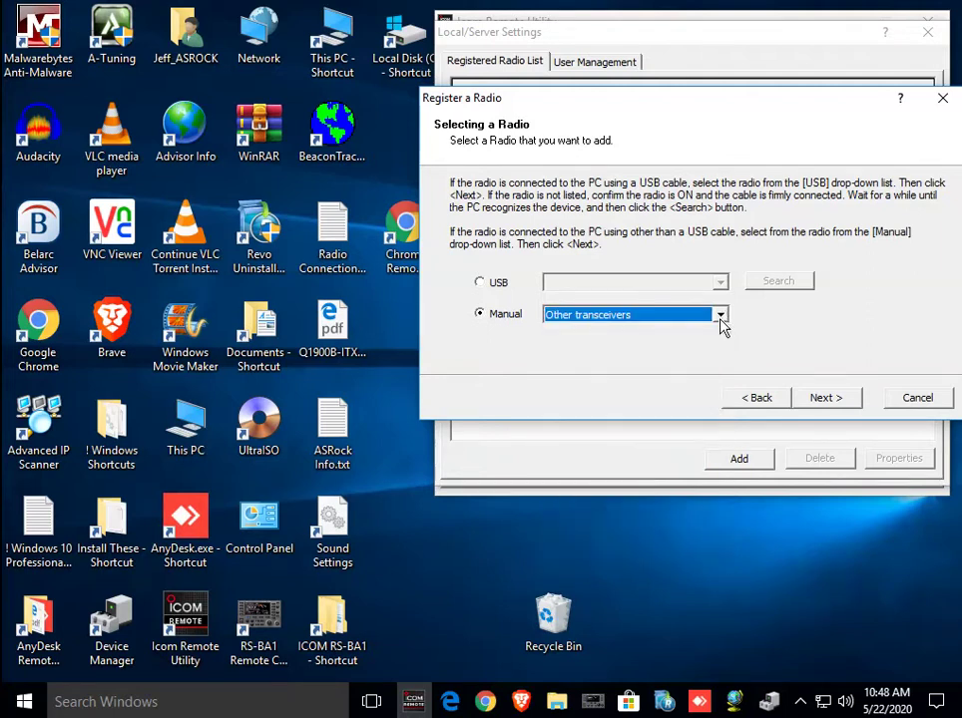
click(489, 287)
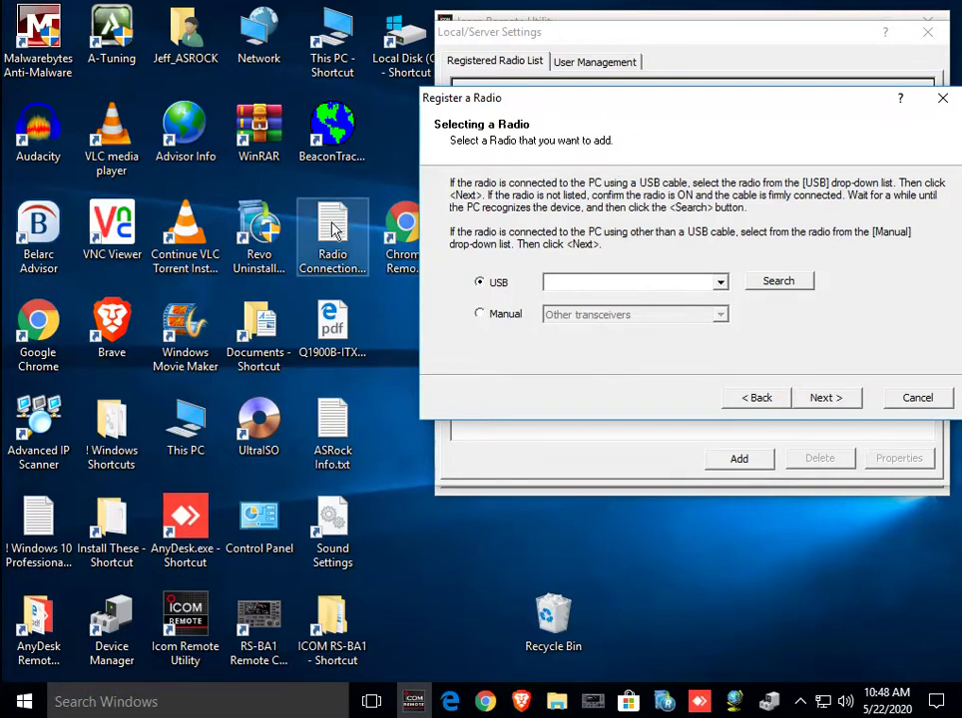
Look at the COM ports in Device Manager and close it.
click(769, 698)
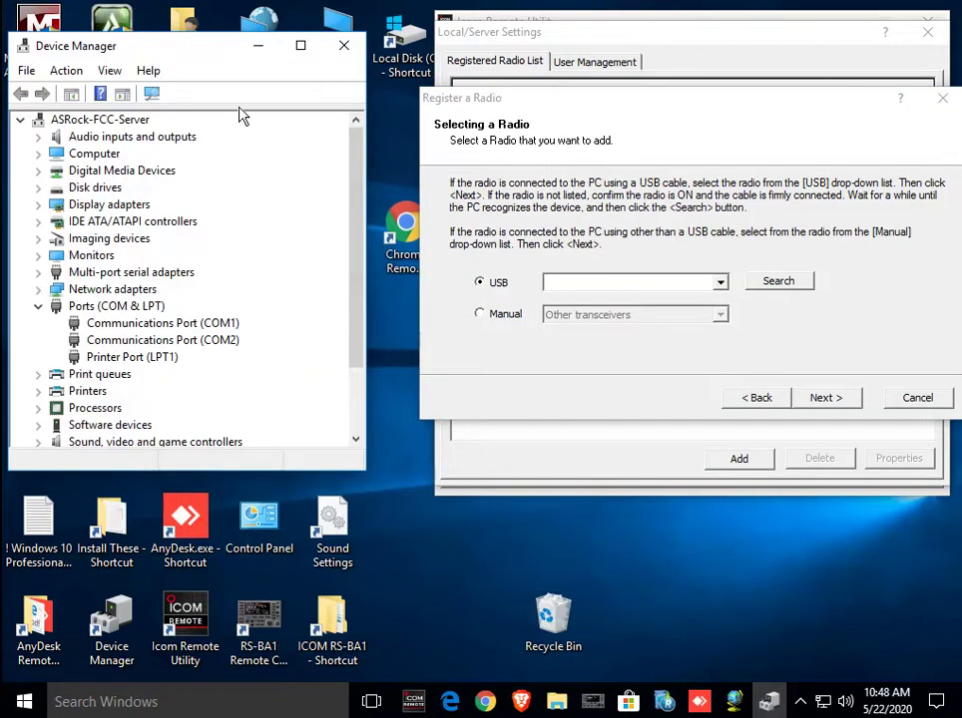
drag(206, 58, 183, 245)
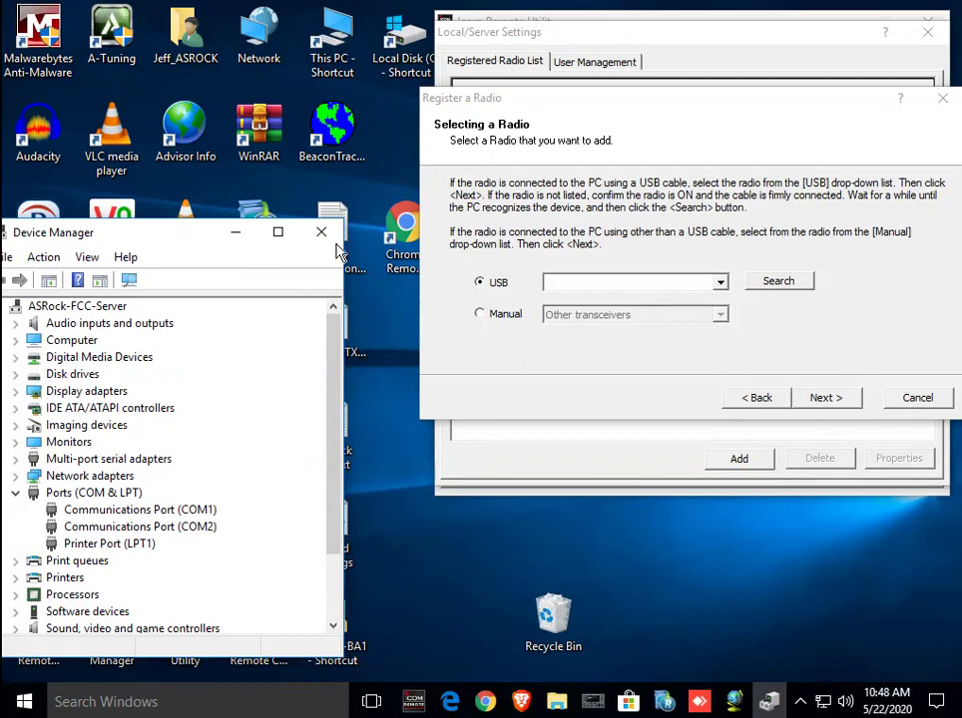
click(321, 232)
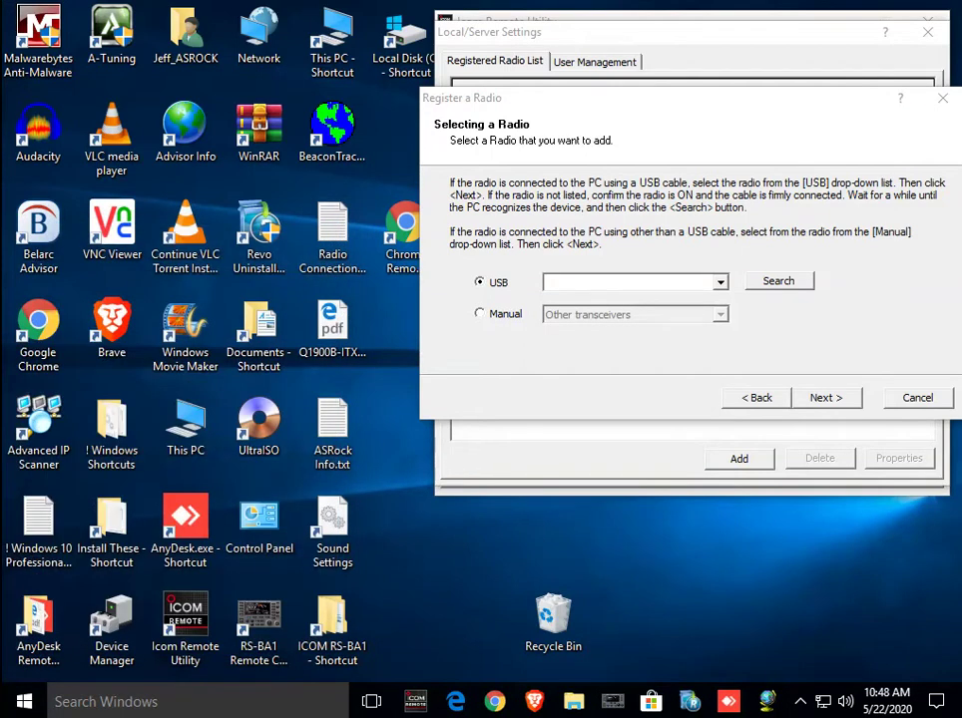
Run devmgmt.msc to open Device Manager beside the wizard and examine the COM numbers under Ports (COM & LPT).
right_click(24, 702)
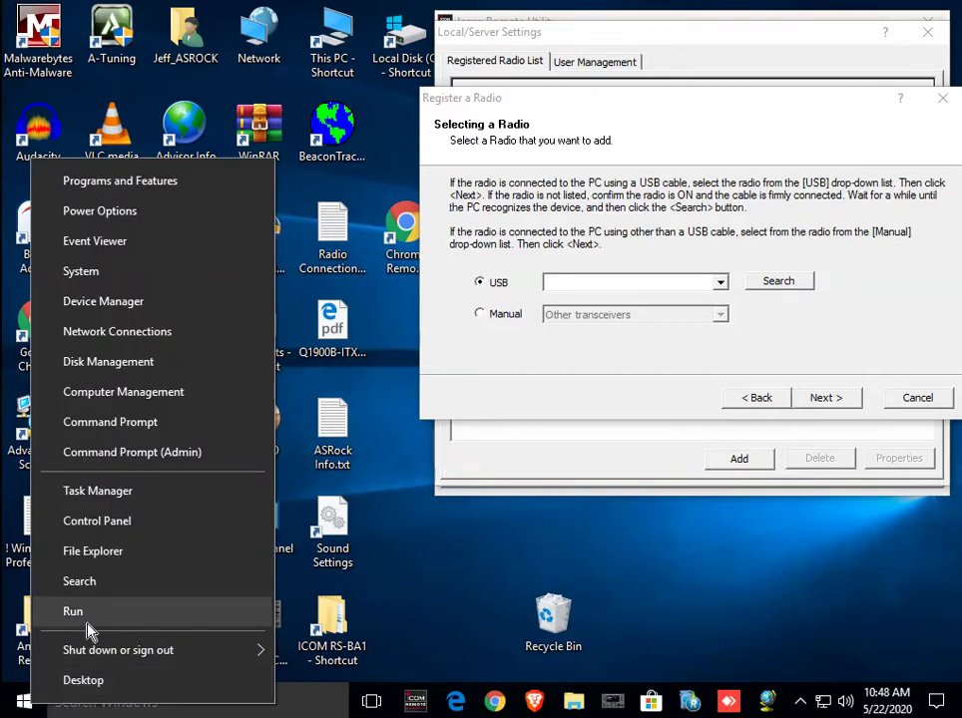
click(87, 623)
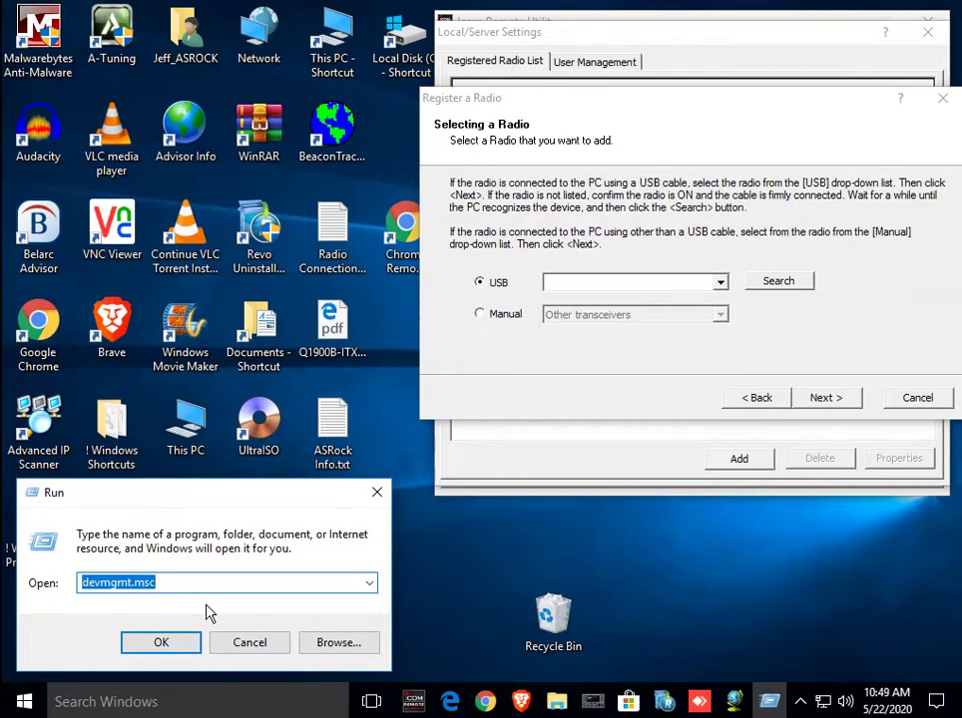
click(165, 644)
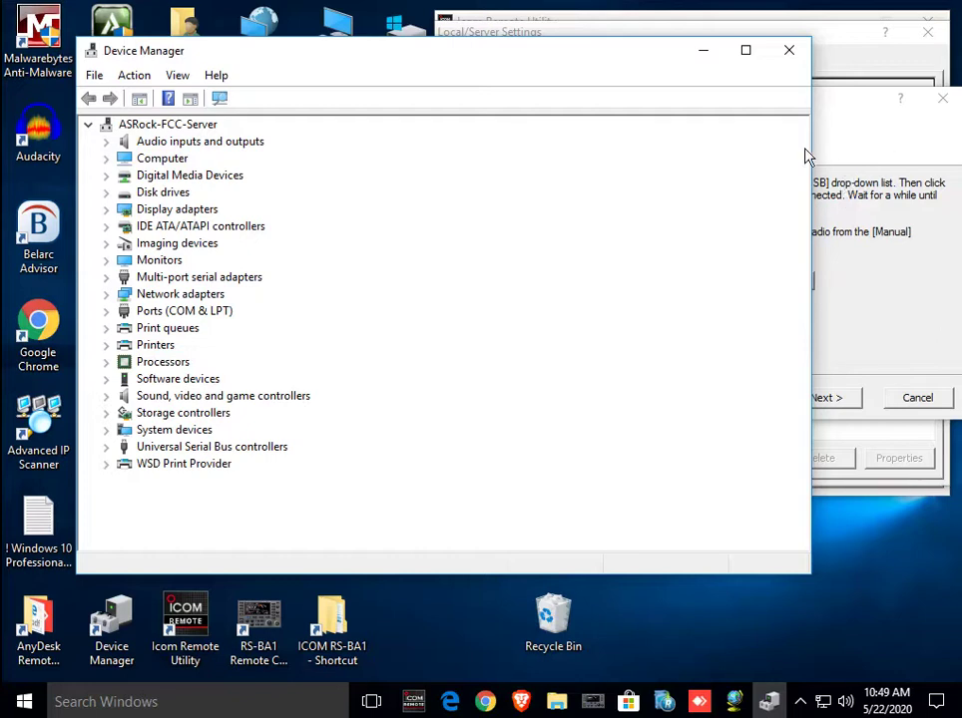
drag(813, 155, 384, 194)
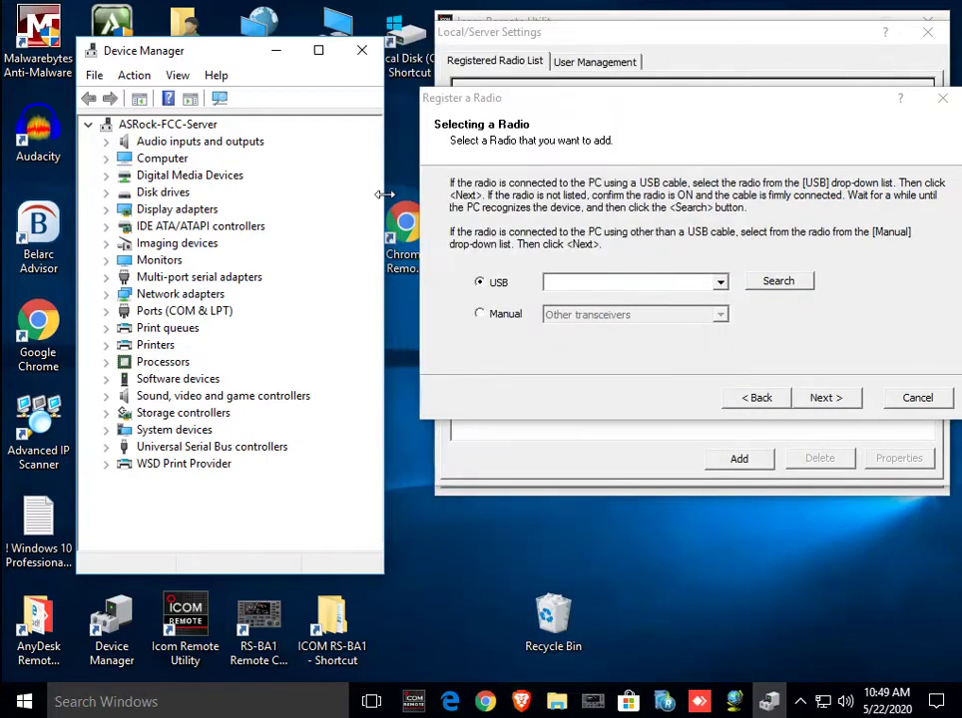
click(106, 312)
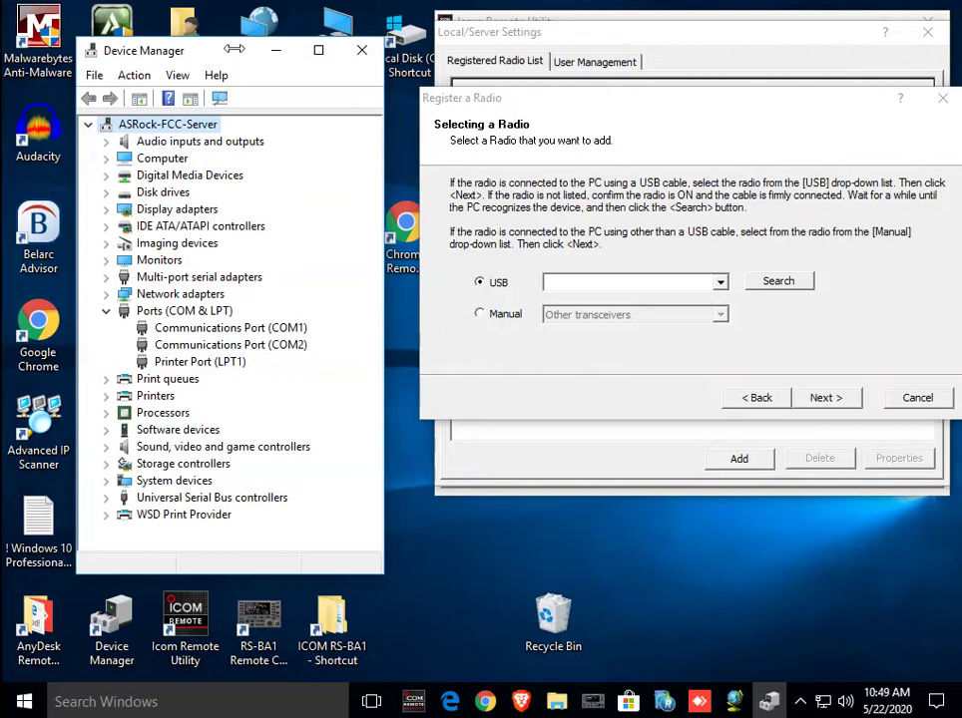
drag(230, 45, 221, 53)
drag(193, 100, 184, 142)
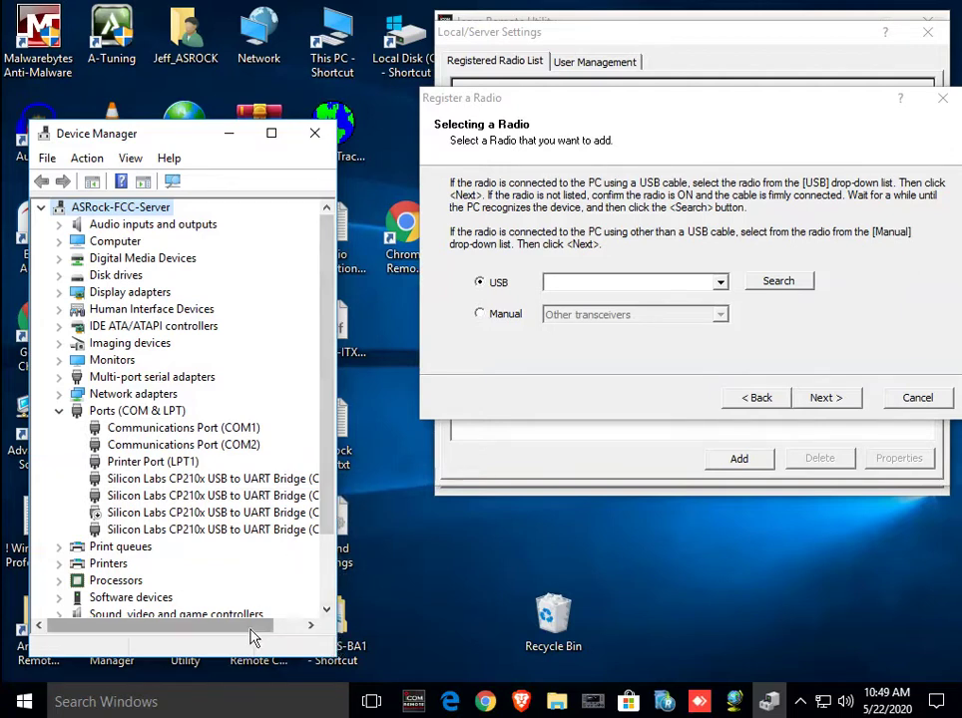
drag(268, 632, 304, 637)
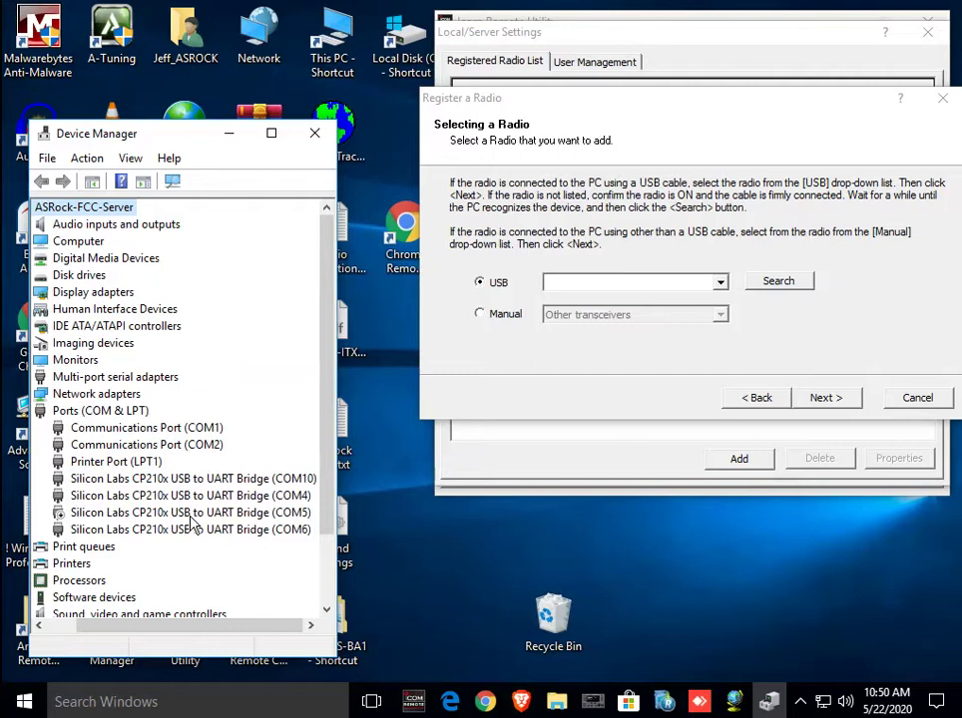
Reload the wizard's radio selection page and view the detected USB radios.
click(725, 286)
click(724, 287)
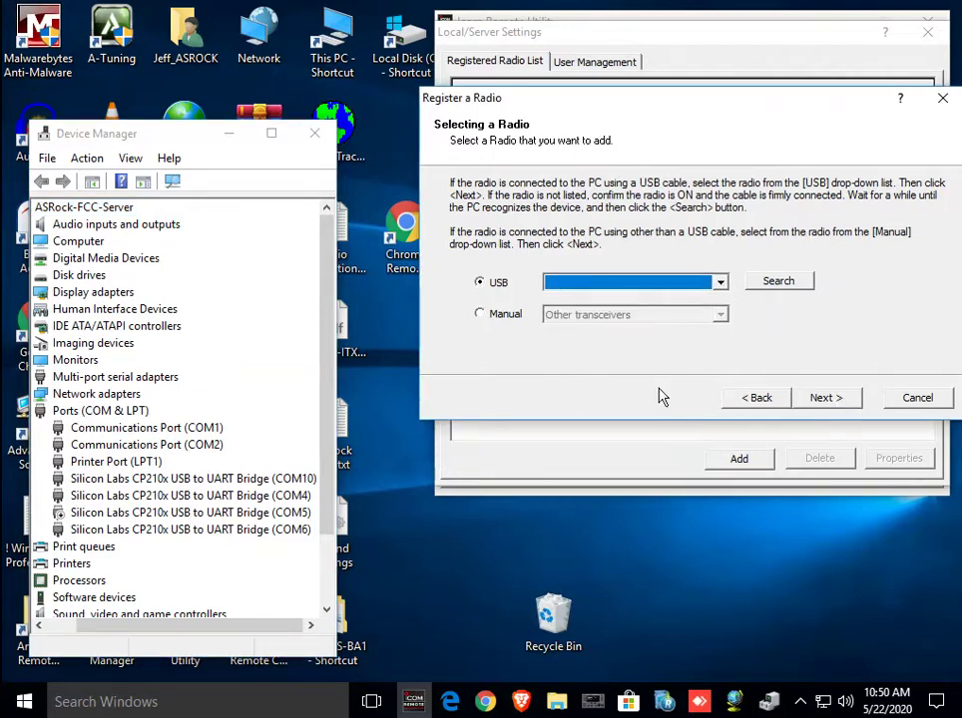
click(758, 399)
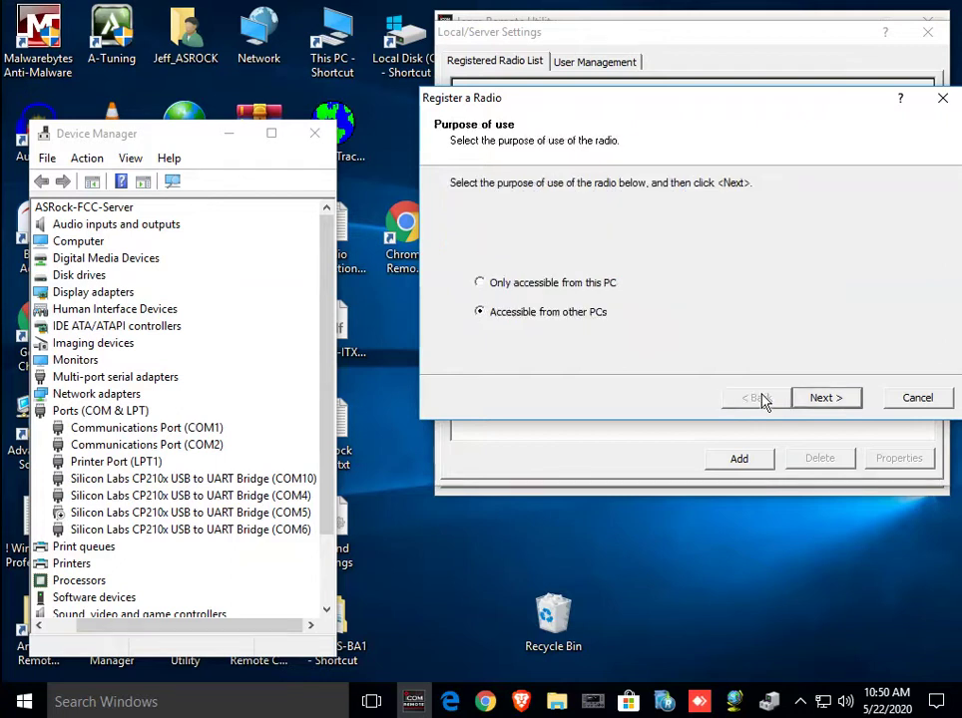
click(848, 401)
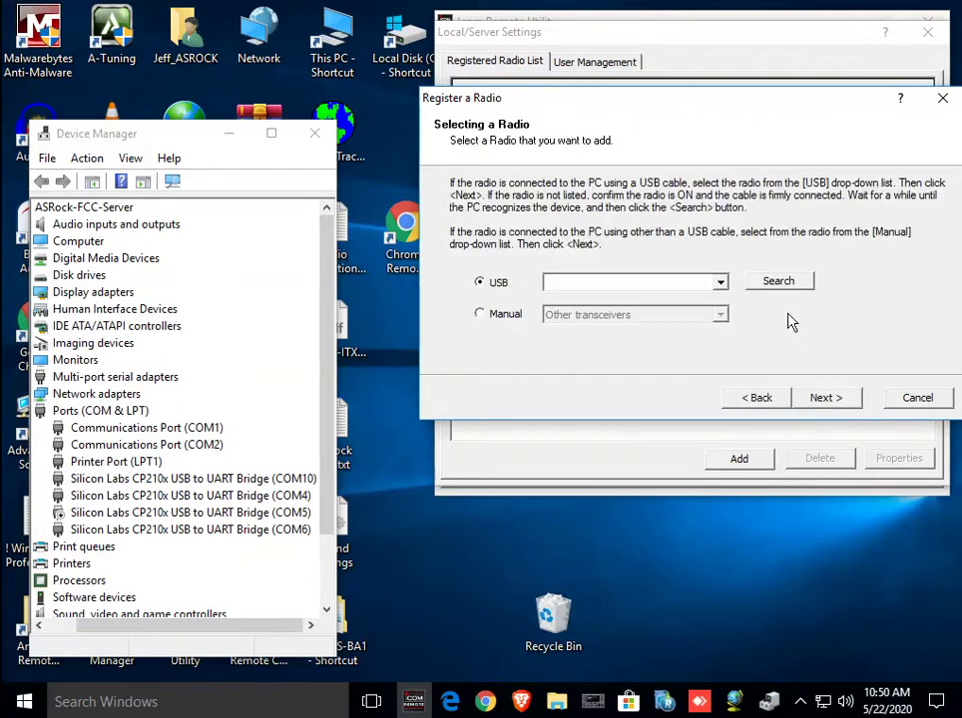
click(720, 283)
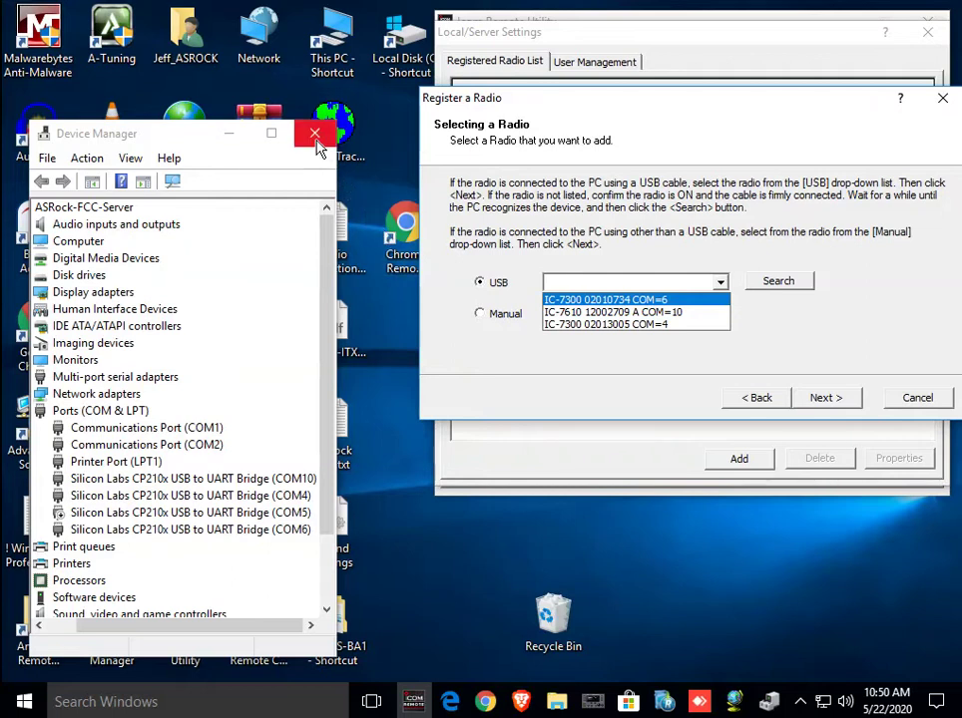
Minimize Device Manager and open Radio Connections.txt from the desktop at the list of radio names.
click(243, 143)
click(232, 136)
double_click(335, 228)
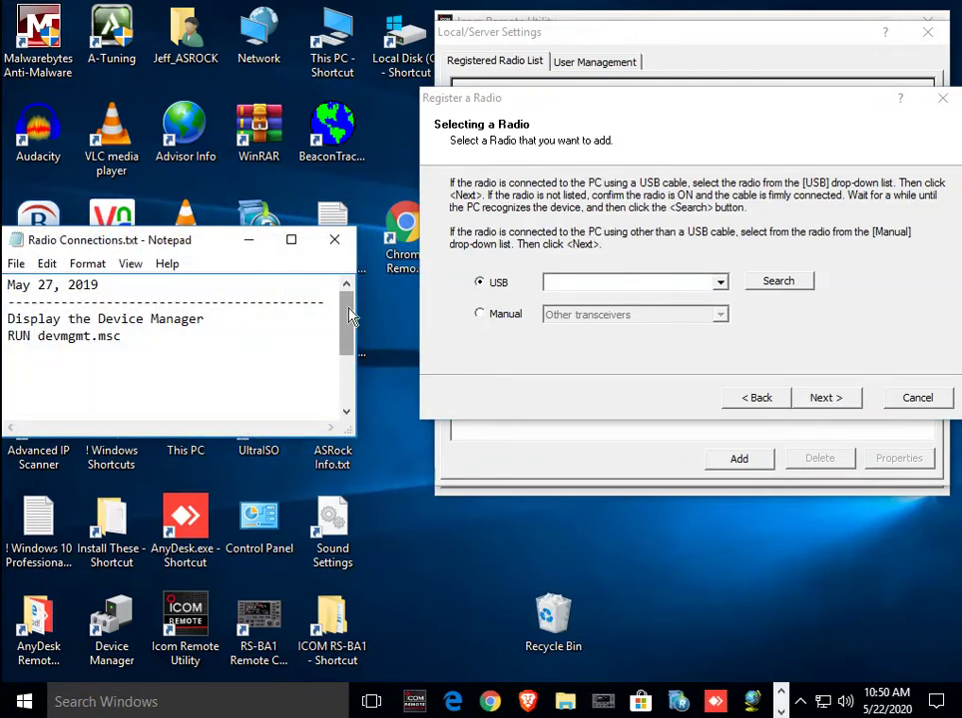
drag(350, 315, 342, 375)
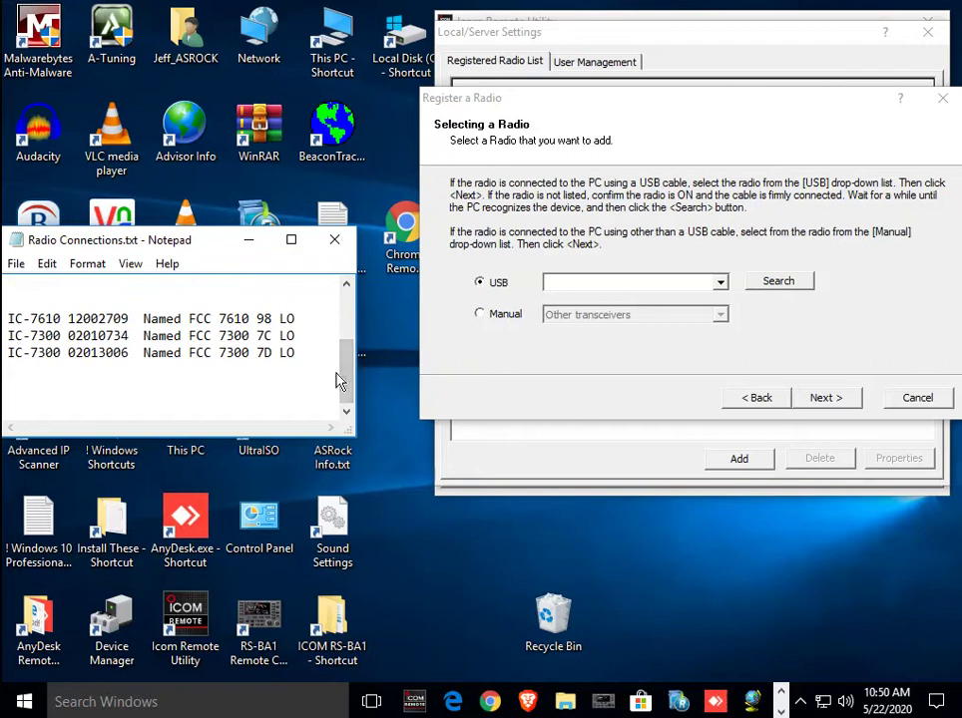
Compare the detected USB radios with the notes and cancel the radio registration.
click(719, 283)
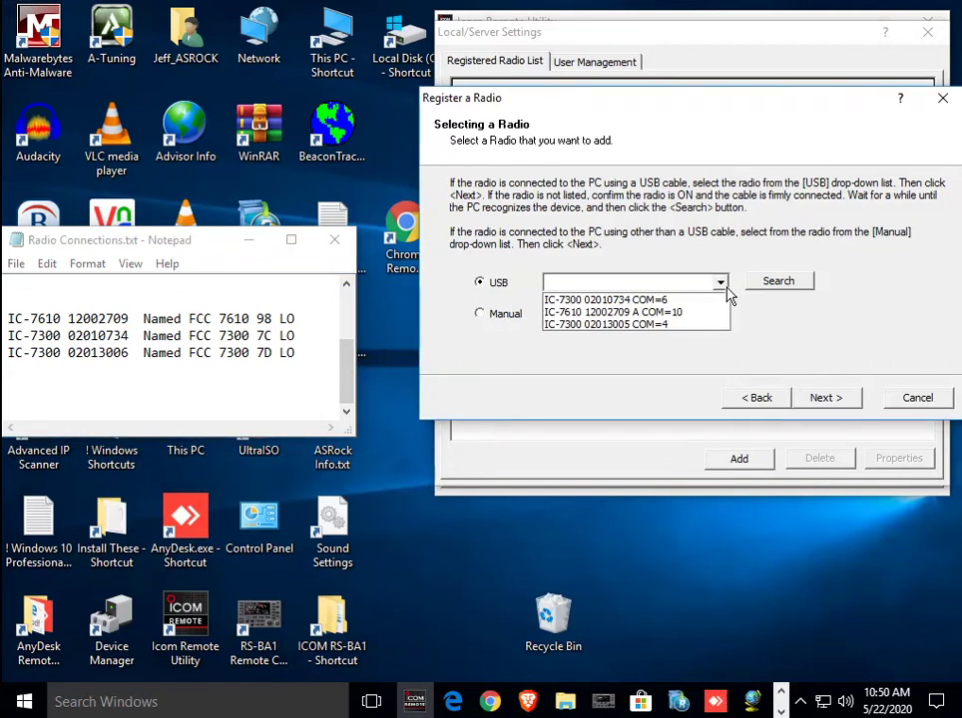
click(585, 108)
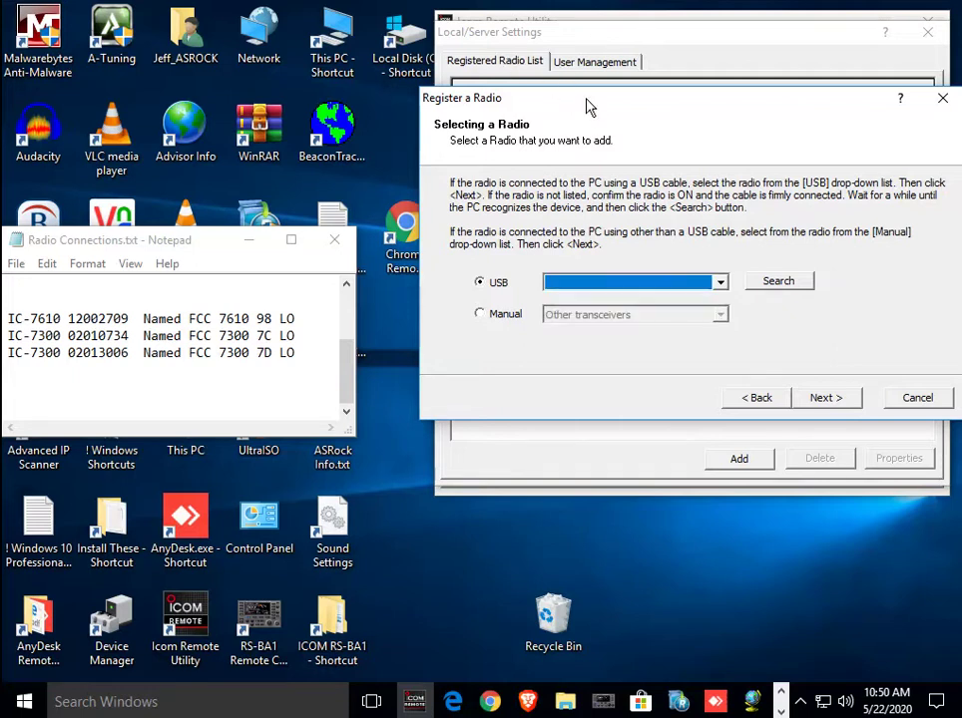
click(920, 399)
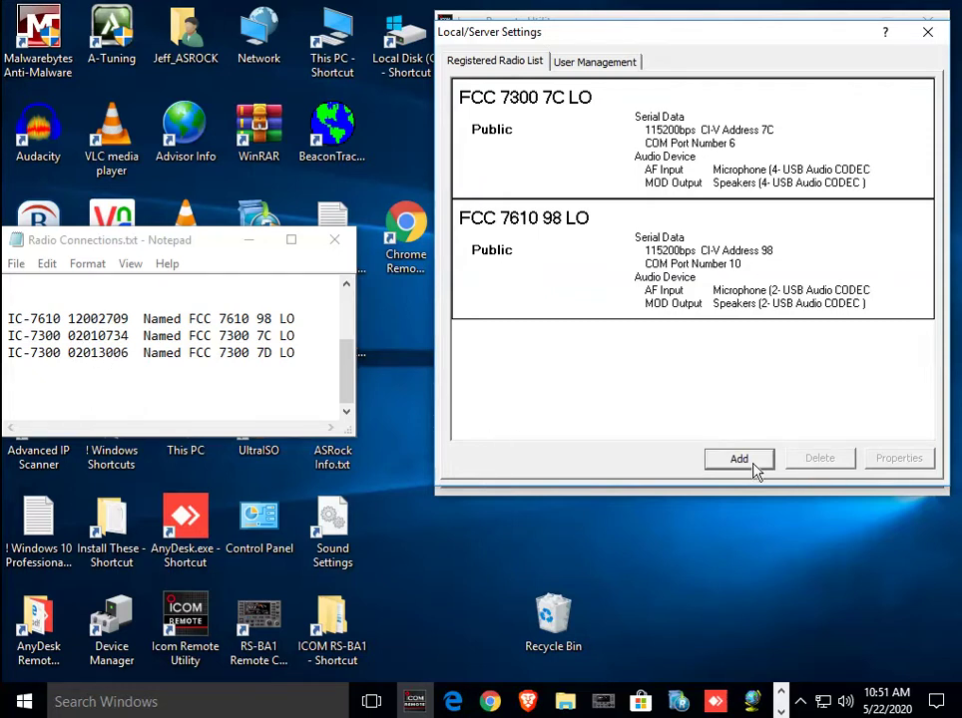
Start registering a radio accessible from other PCs and select the USB-connected IC-7300 on COM=4.
click(751, 467)
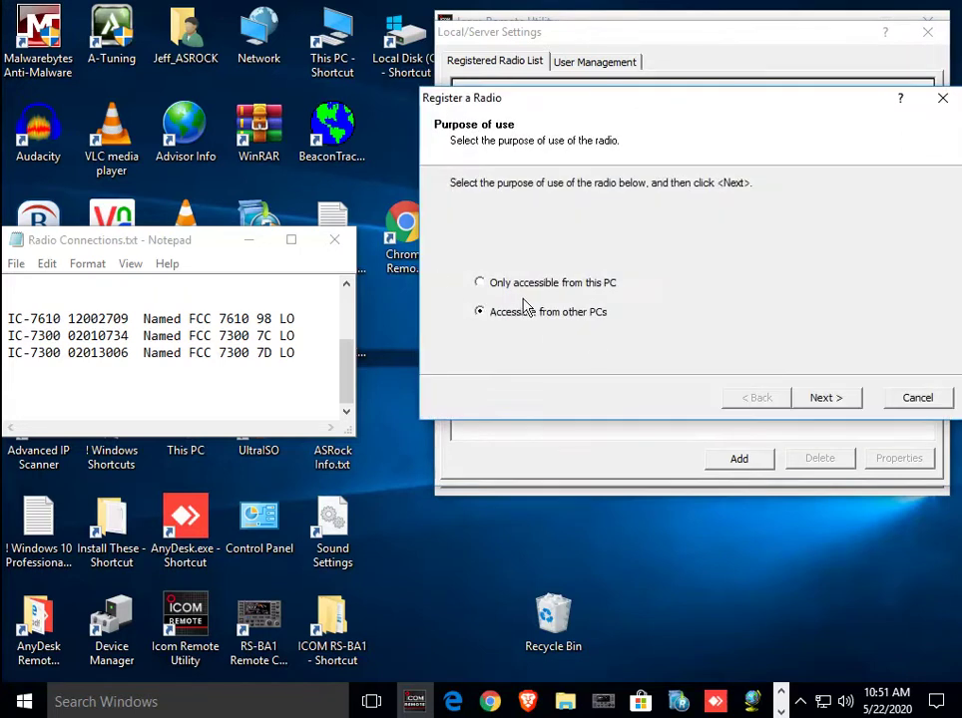
click(826, 398)
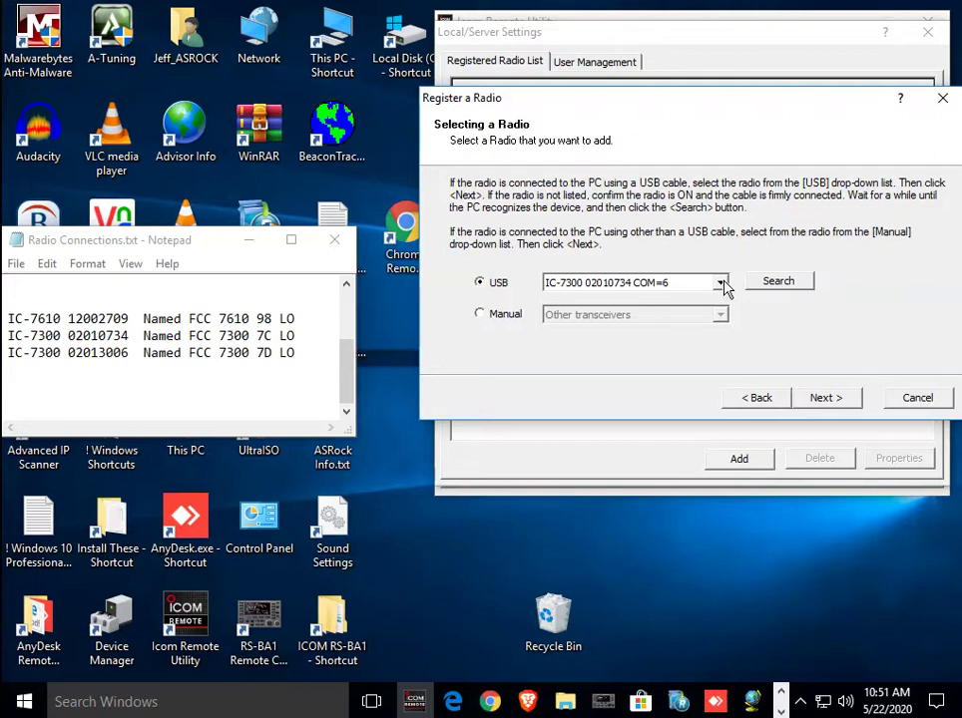
click(720, 284)
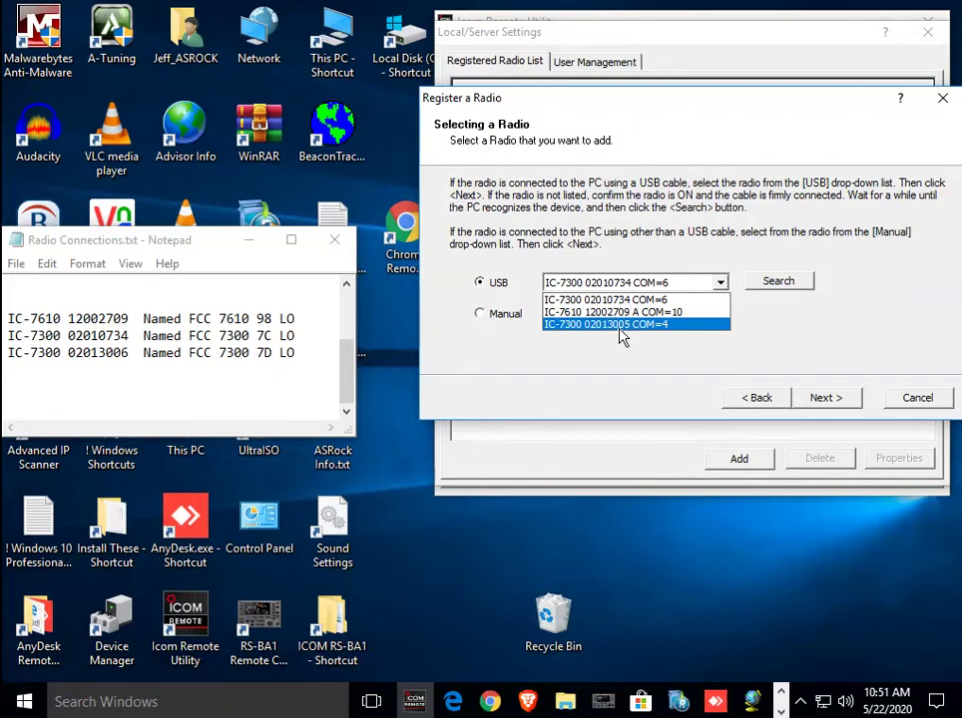
click(618, 325)
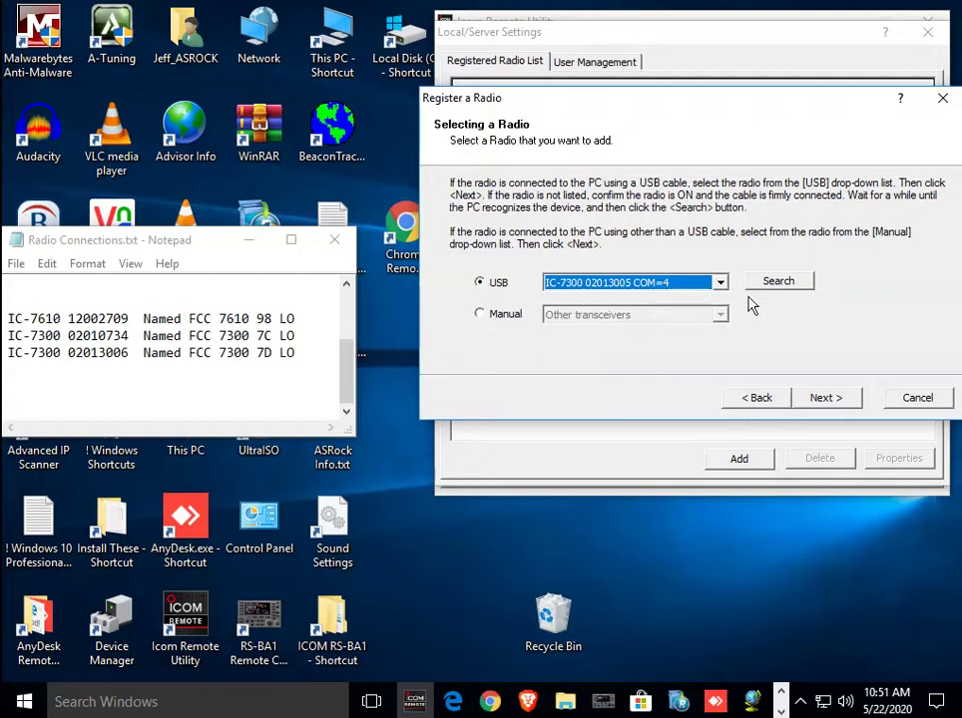
click(826, 399)
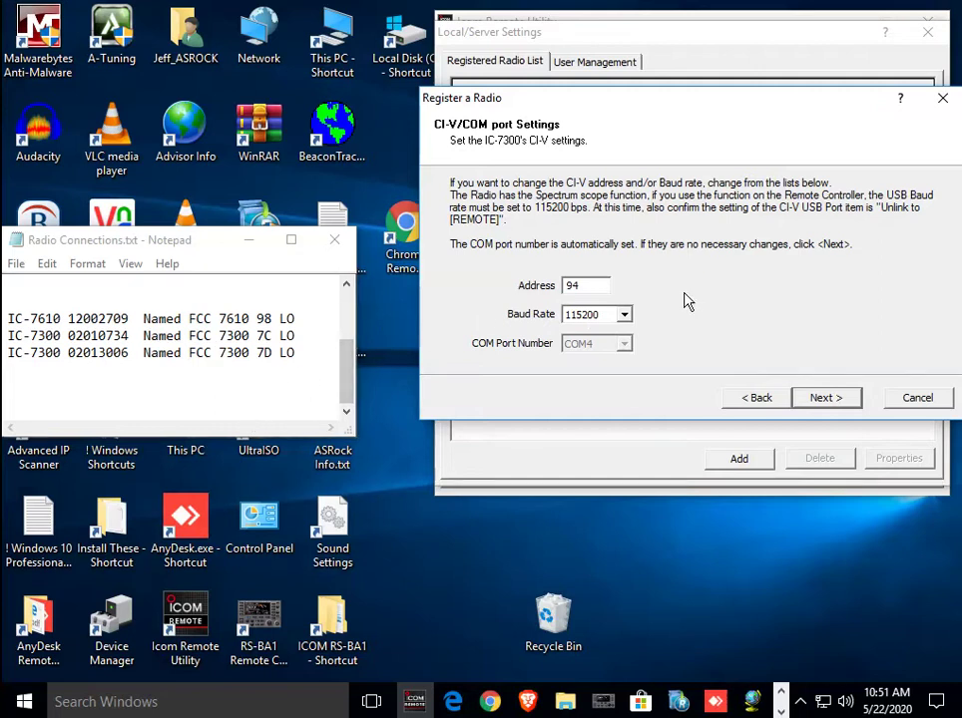
Set the IC-7300's CI-V address to 7D and accept the CI-V/COM port settings.
mouse_move(708, 110)
mouse_down()
mouse_move(675, 335)
mouse_move(693, 101)
mouse_up()
drag(575, 282, 489, 284)
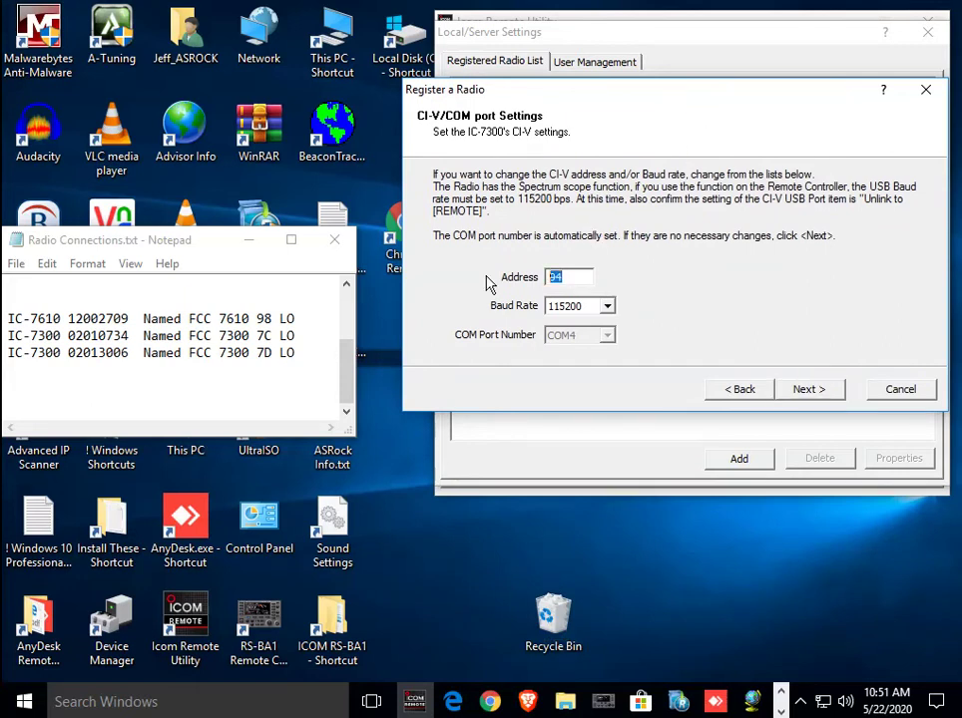
text(7D)
click(808, 389)
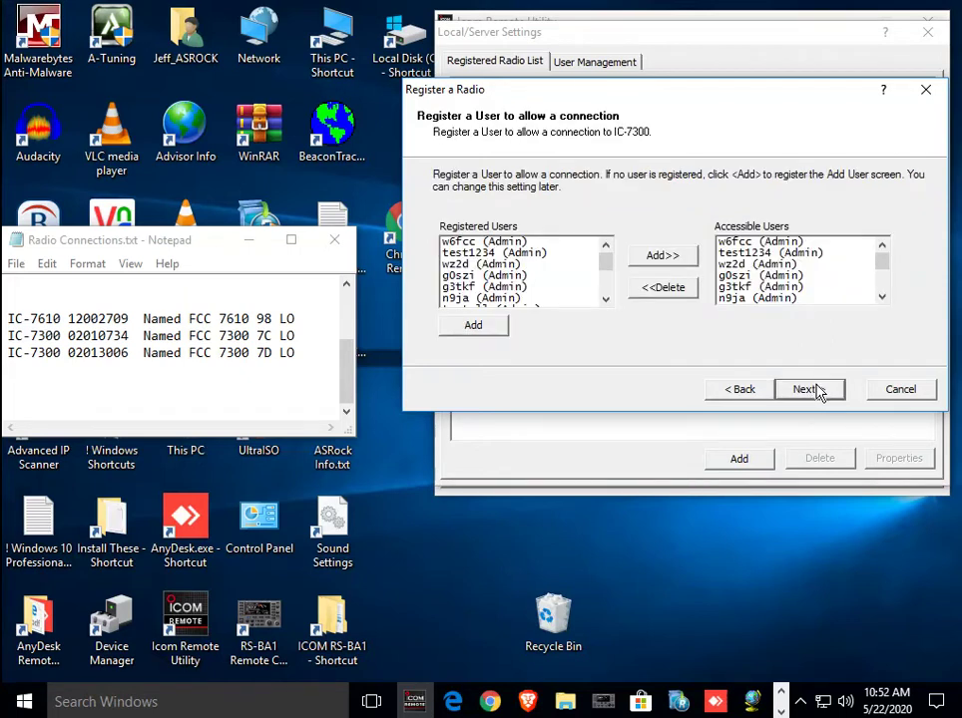
Keep the listed accessible users, name the radio FCC 7300 7D LO and finish the registration.
click(816, 389)
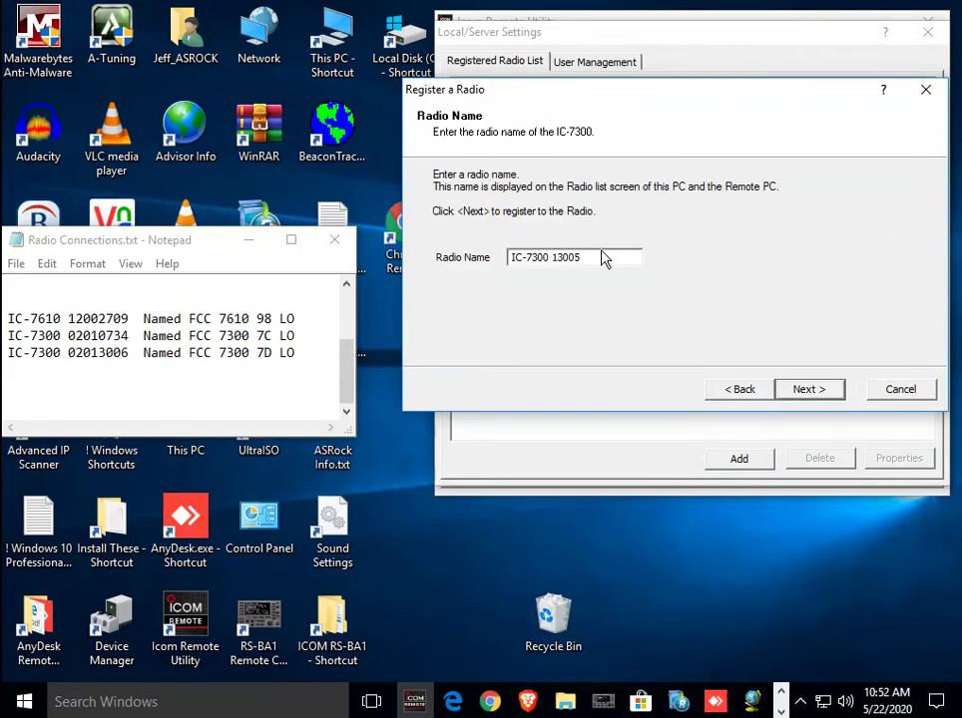
drag(601, 259, 446, 271)
text(FCC 7300 7D LO)
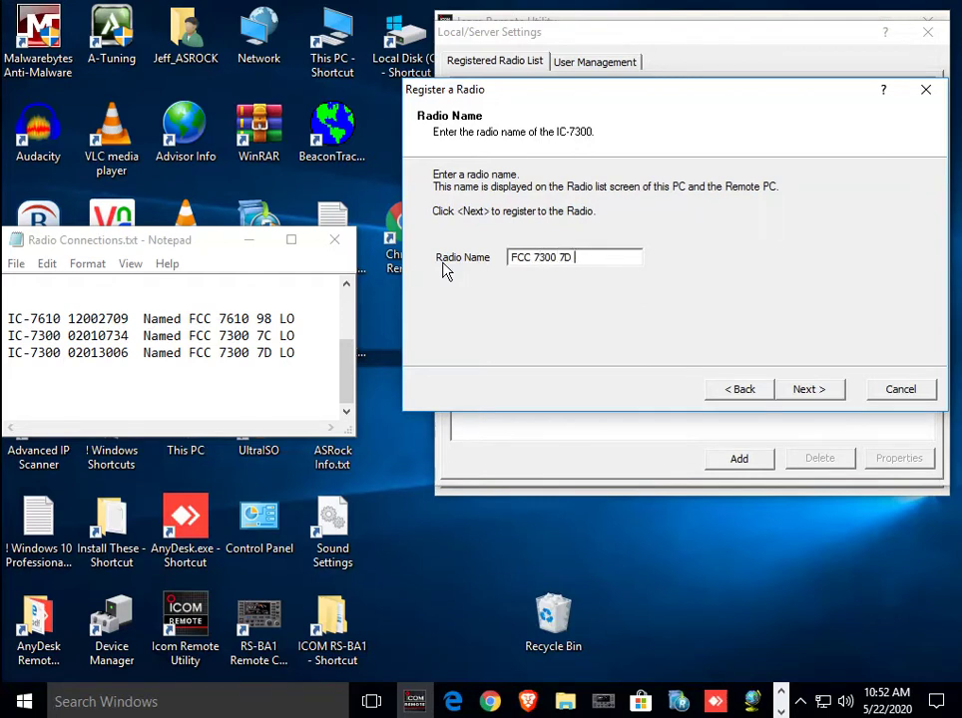
click(823, 397)
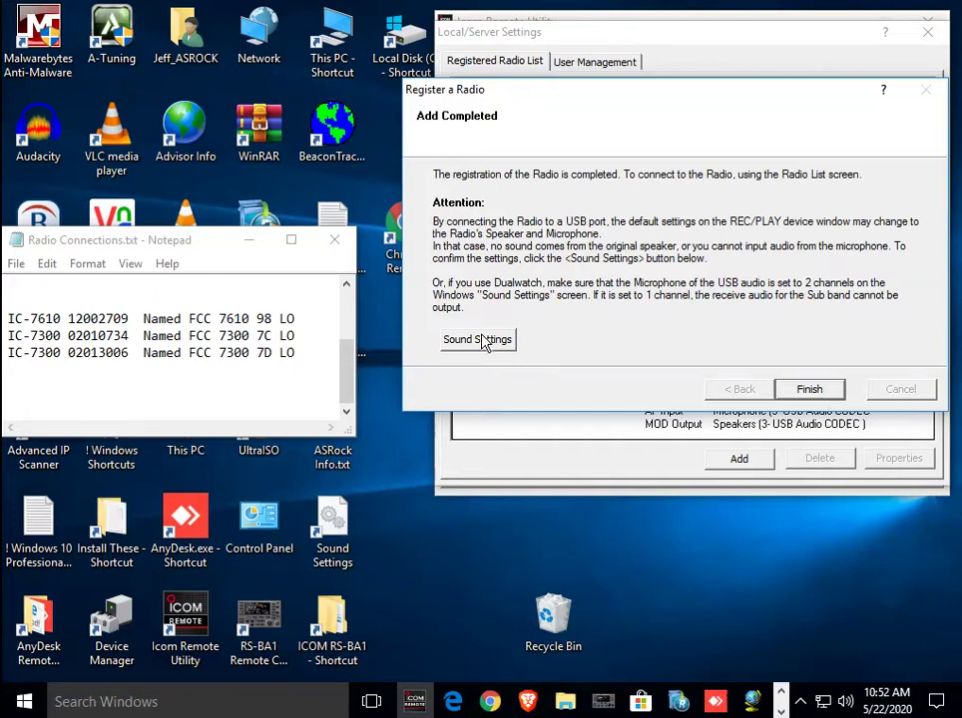
click(811, 390)
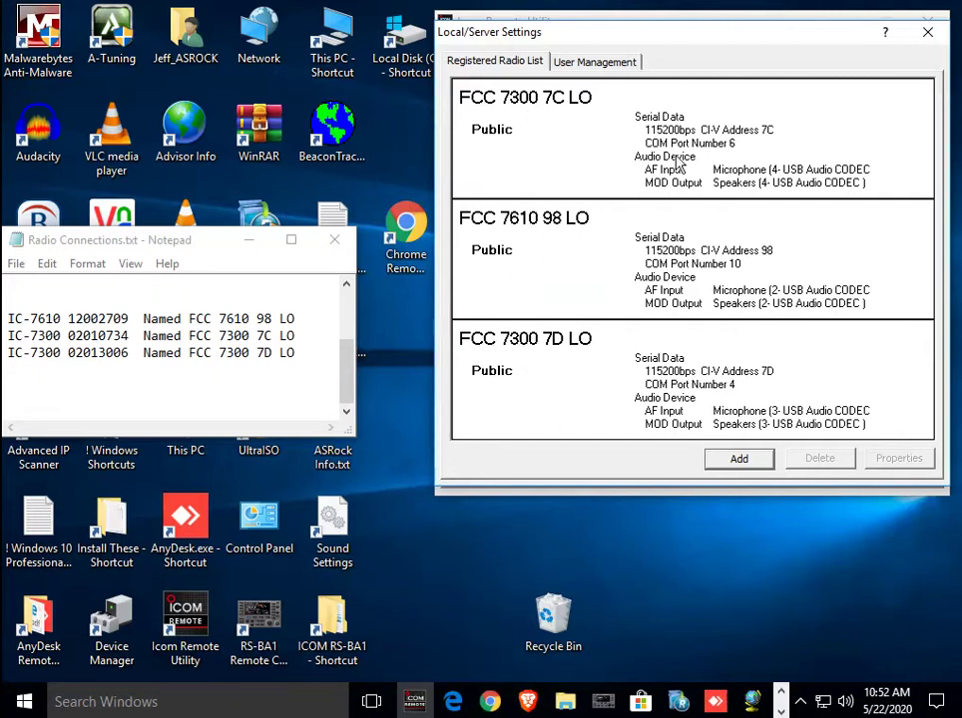
Check the users allowed to access the radios, return to the registered radio list and close Radio Connections.txt.
click(619, 62)
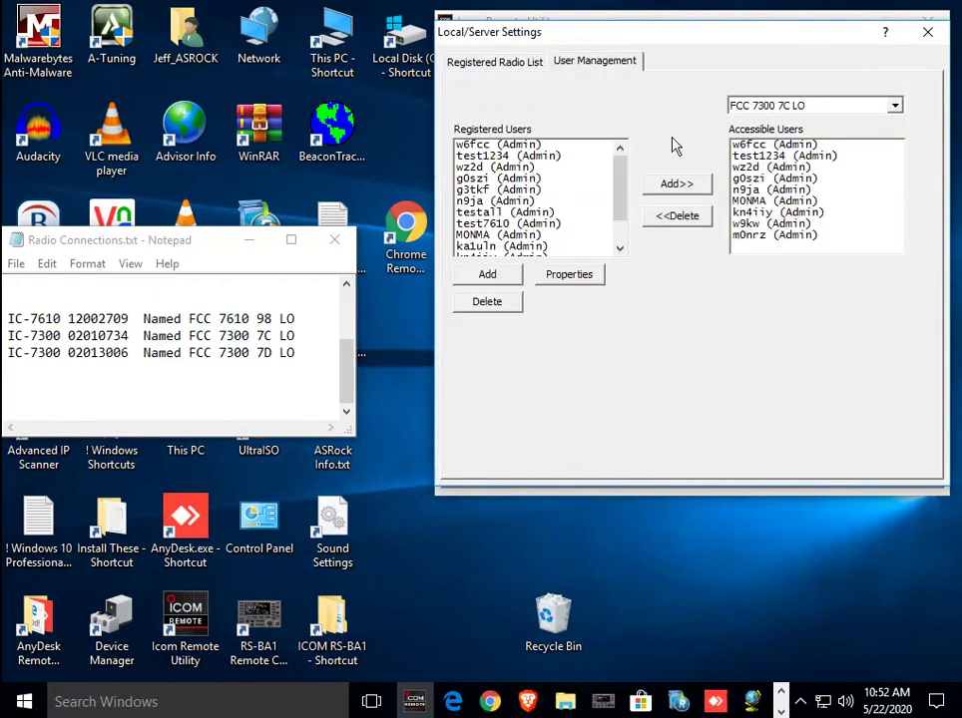
click(509, 64)
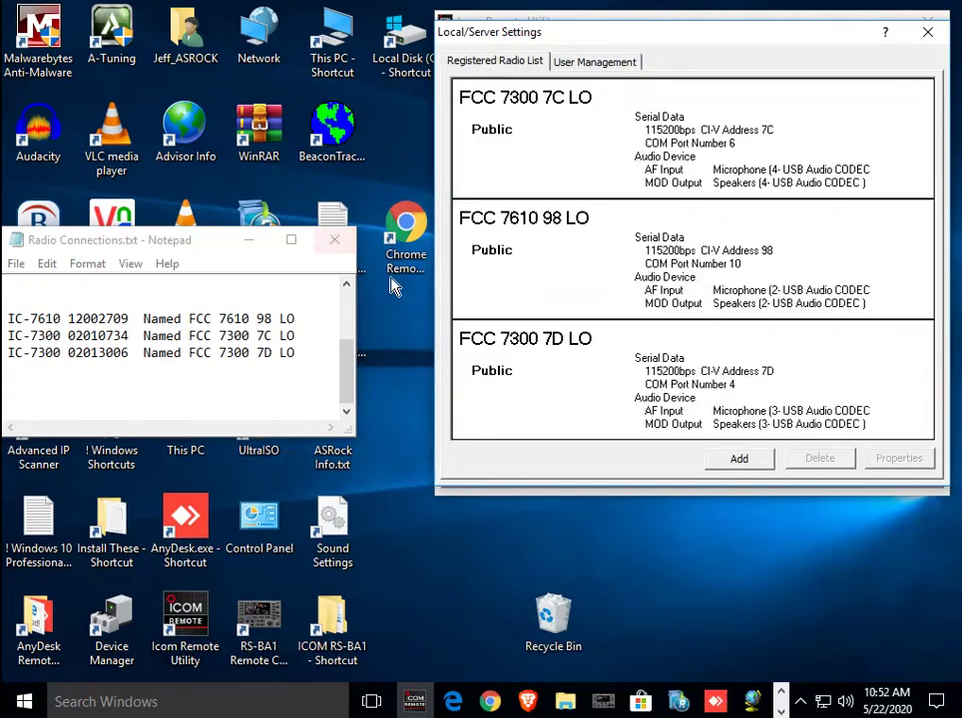
click(333, 241)
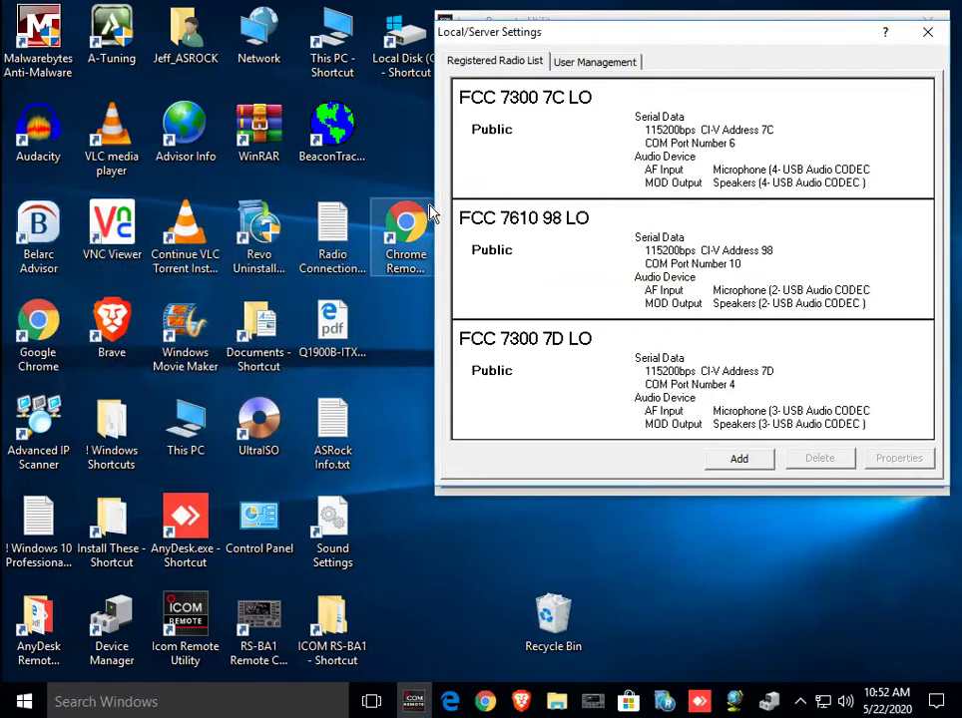
Leave the full-screen remote session on the server and dismiss the IDT PC Audio error on the client PC.
mouse_move(429, 7)
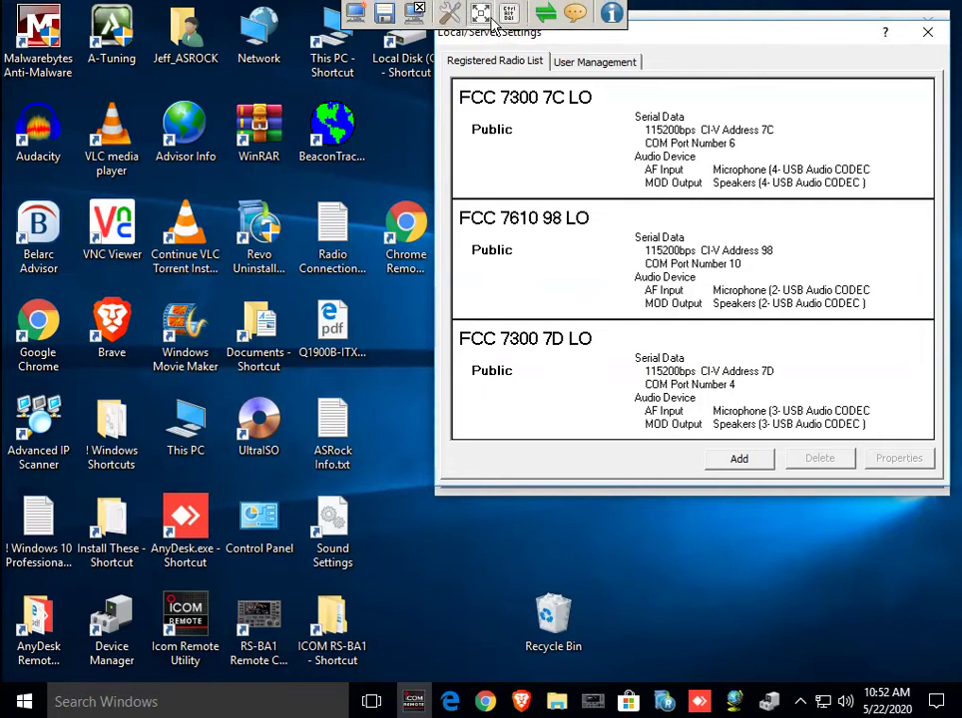
click(375, 15)
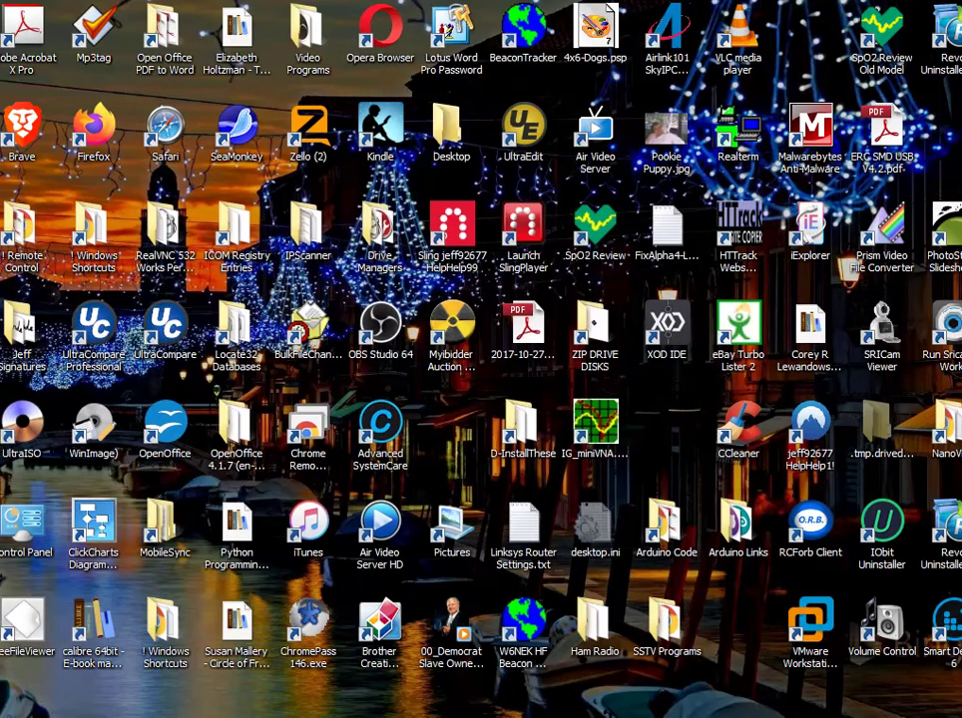
mouse_move(169, 714)
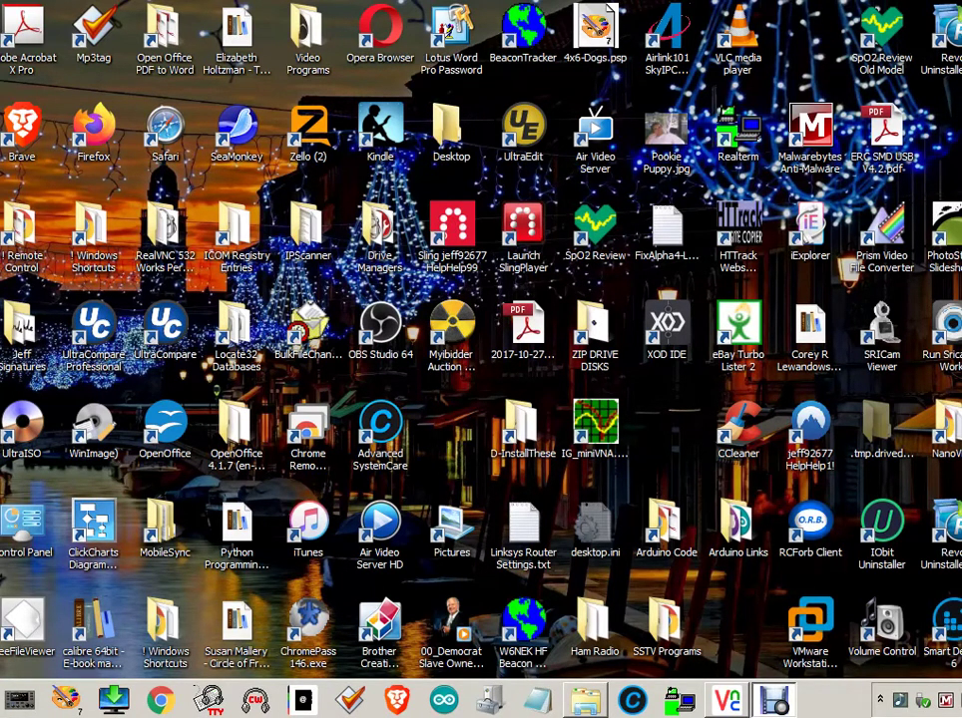
click(774, 699)
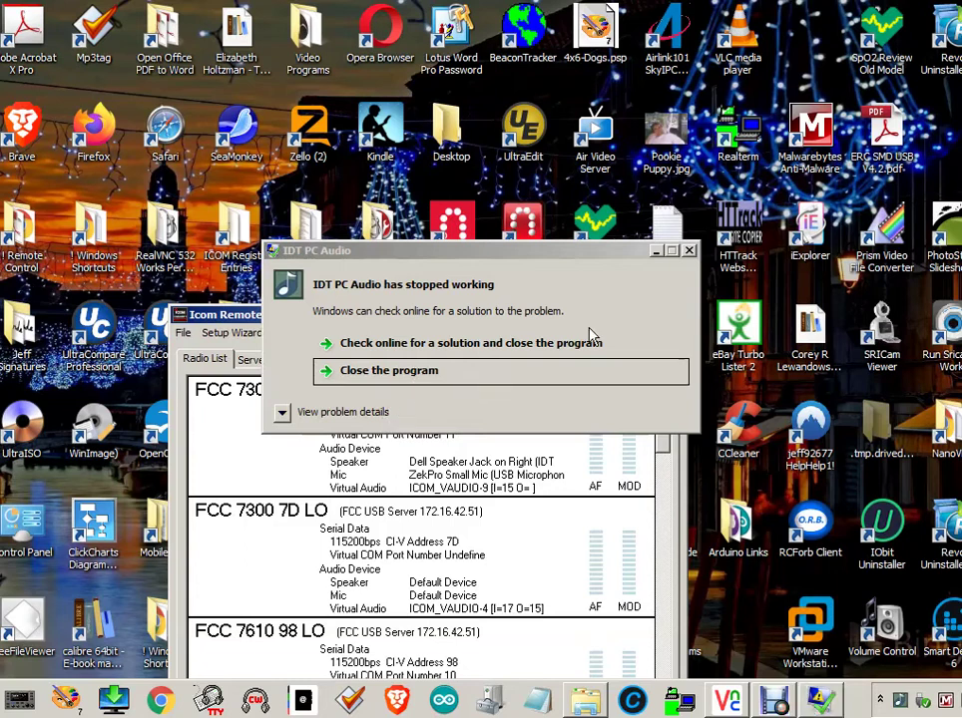
click(690, 251)
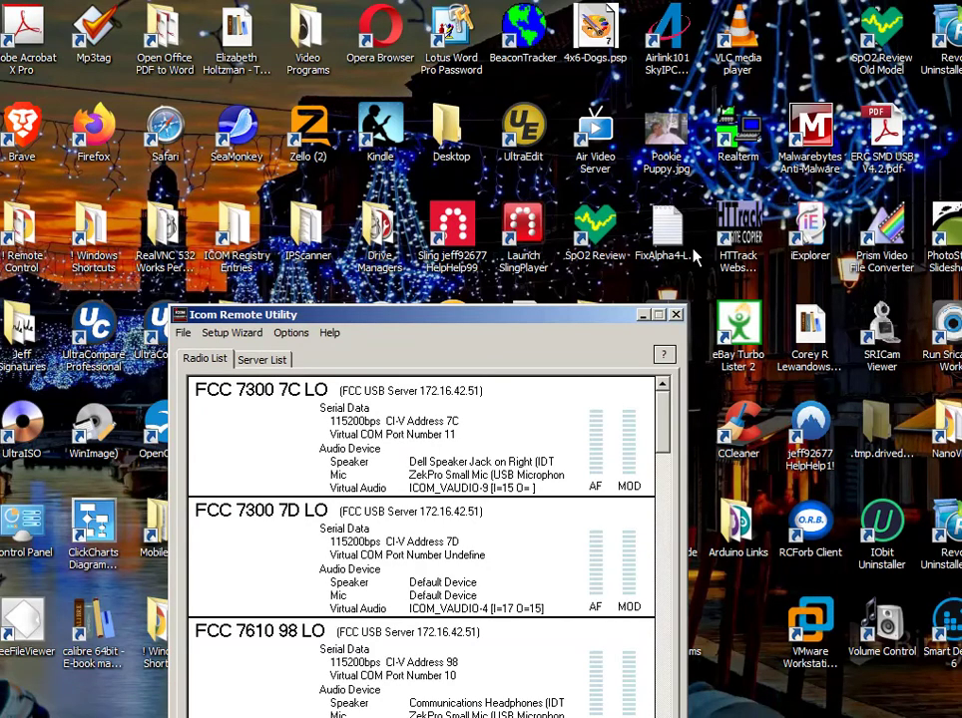
Move the client's Icom Remote Utility window clear for viewing and review its server list and radio list.
drag(562, 306, 831, 47)
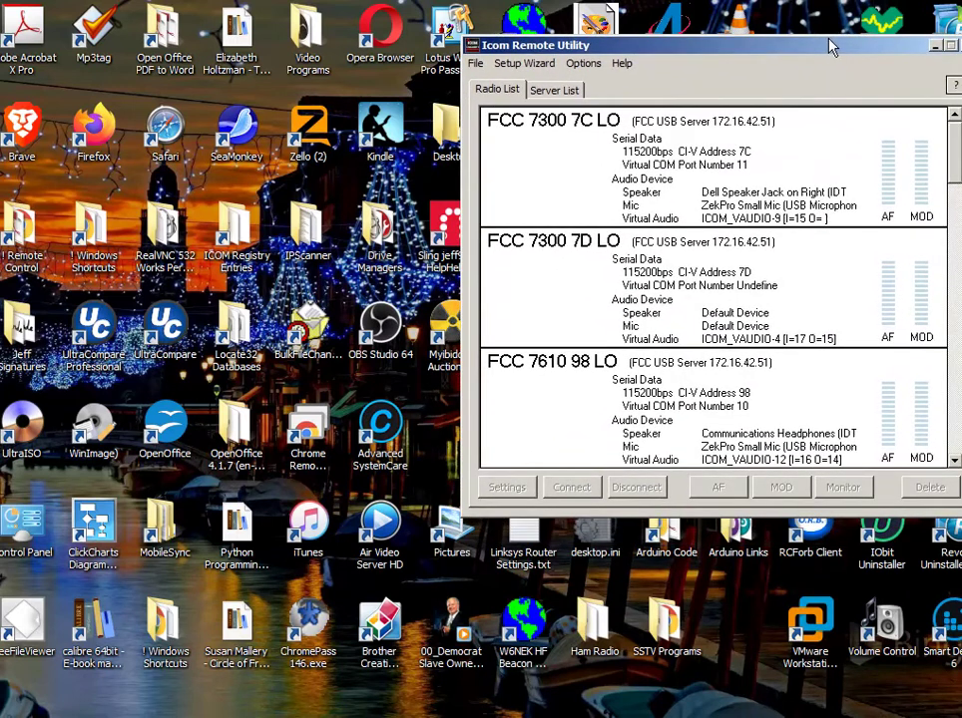
click(571, 90)
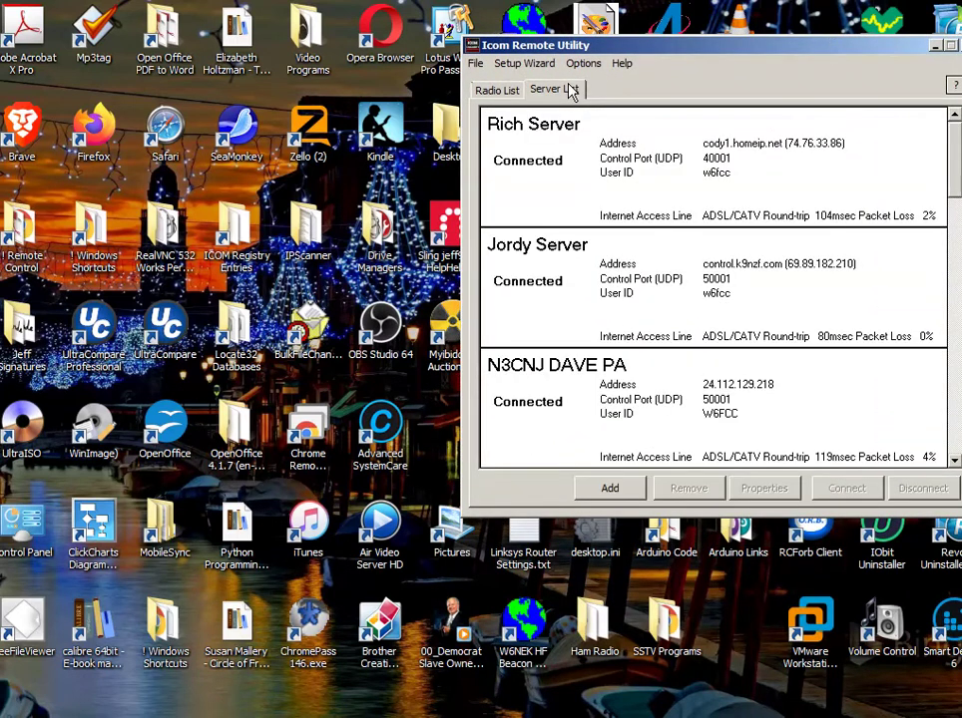
click(493, 91)
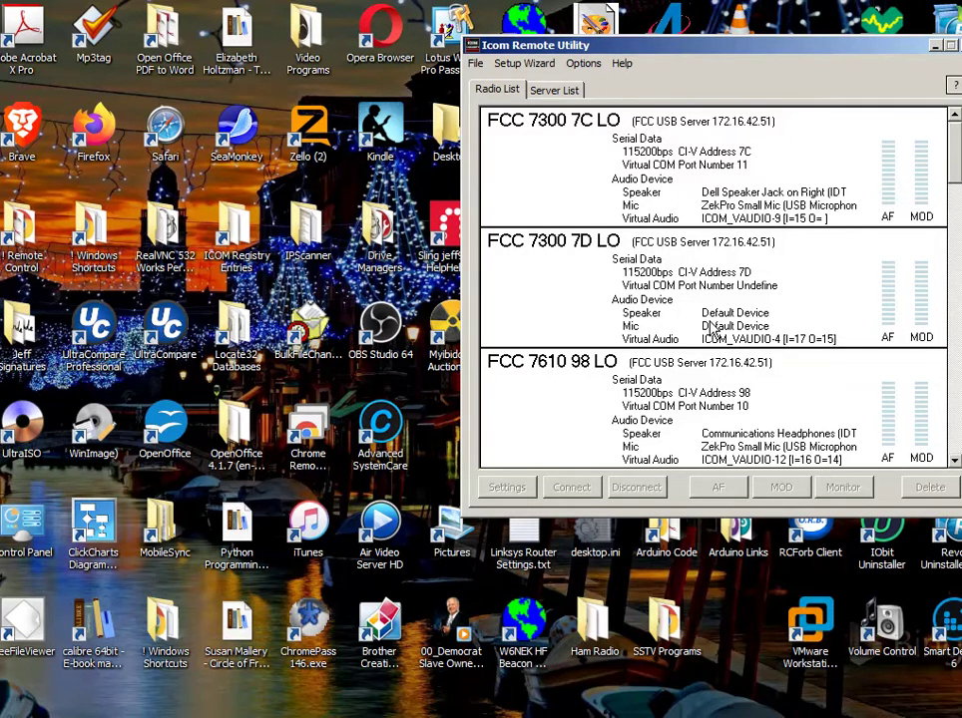
Apply the recommended Internet connection values to the network settings of radio FCC 7300 7D LO.
click(543, 284)
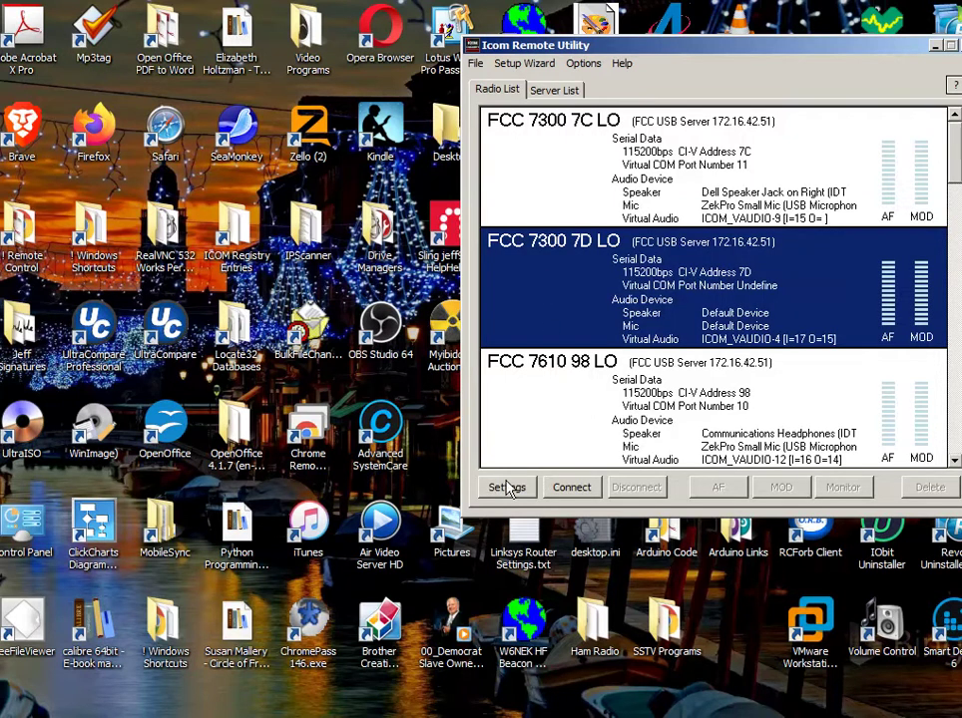
click(508, 486)
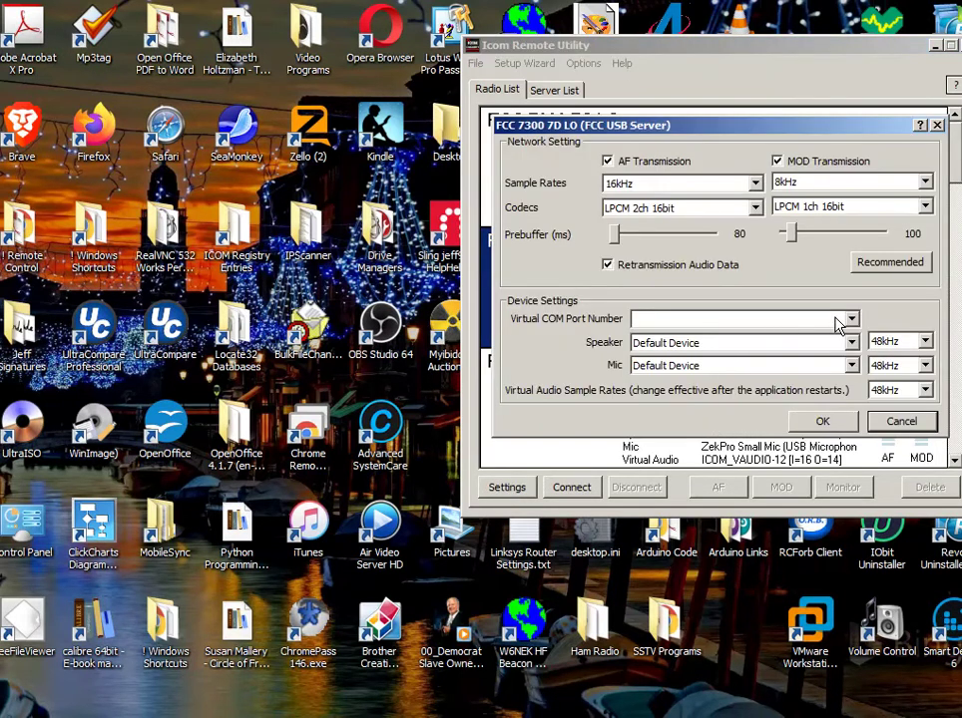
click(916, 265)
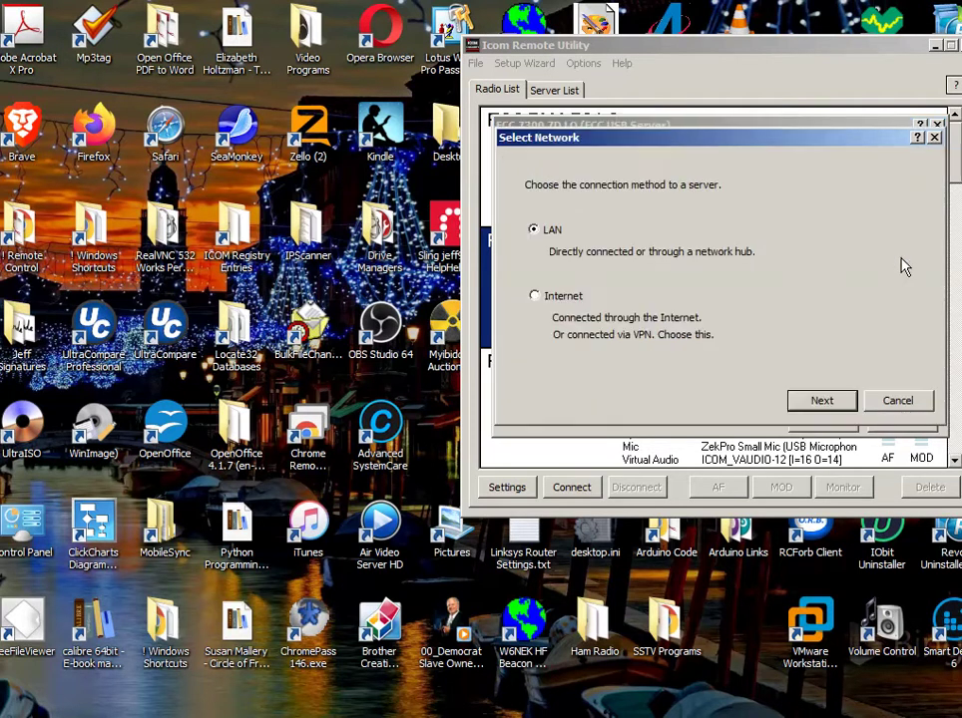
click(535, 298)
click(822, 404)
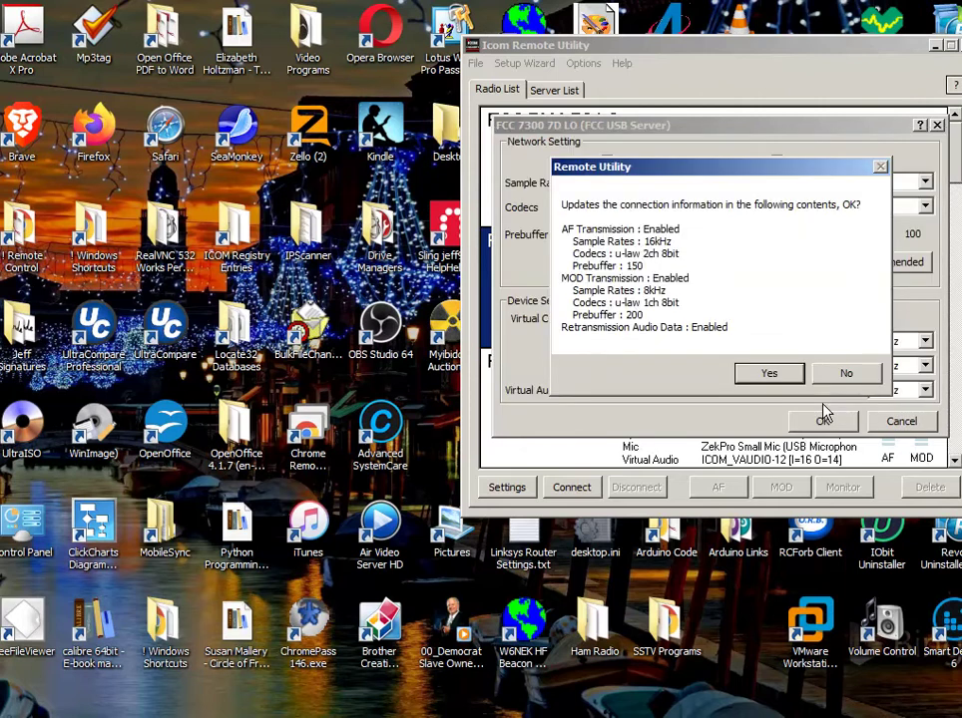
click(769, 374)
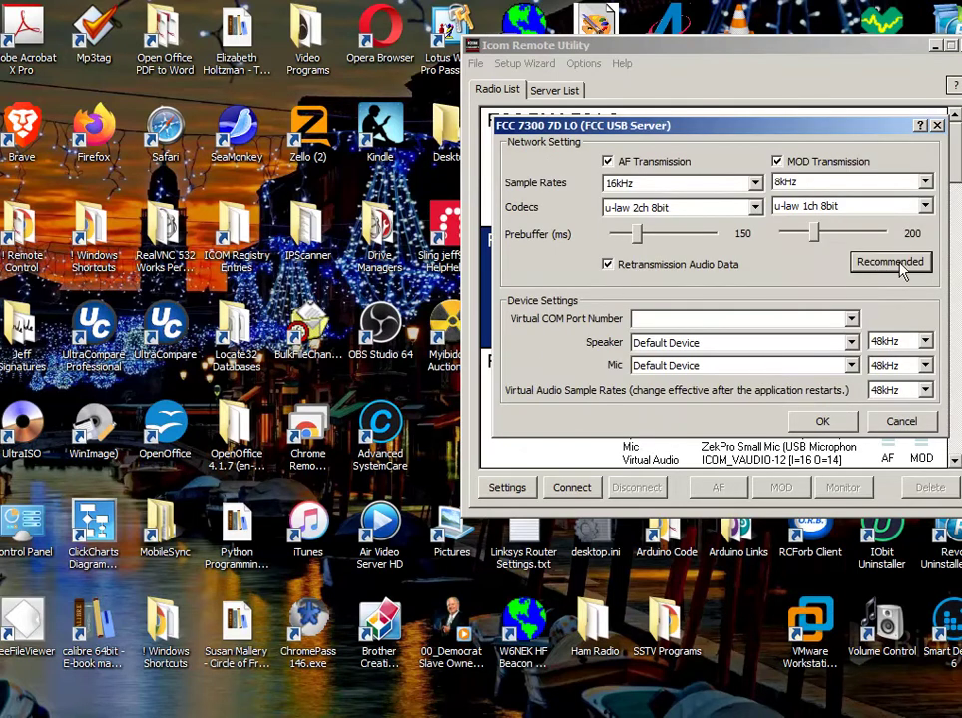
Set the radio's virtual COM port to COM22, speaker to Desktop Speakers and mic to ZekPro Small Mic, and save the settings.
click(850, 319)
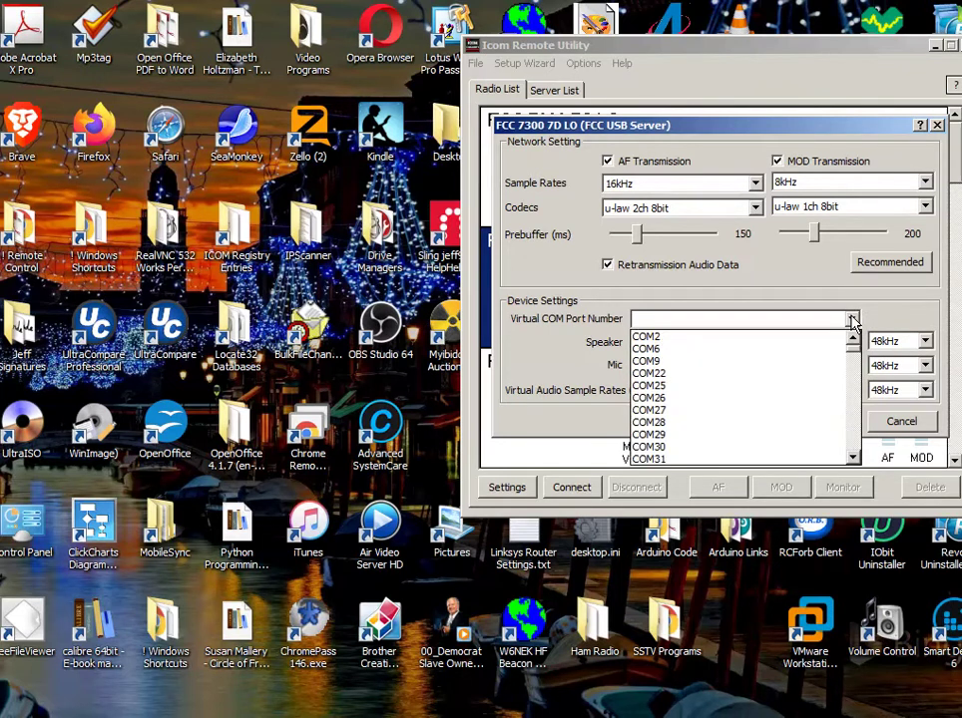
click(673, 376)
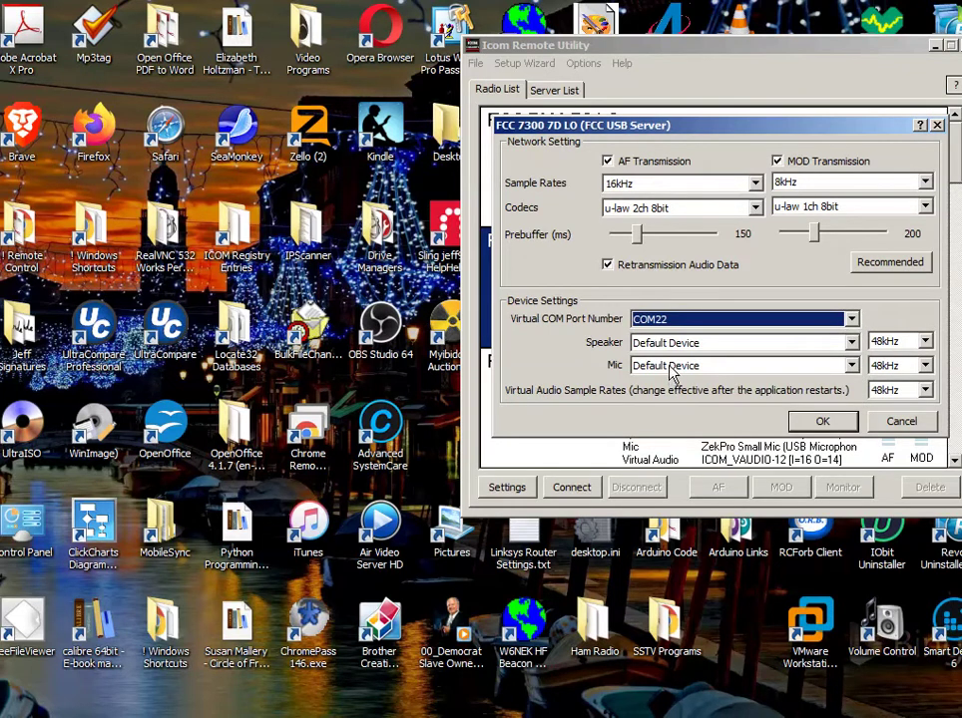
click(852, 344)
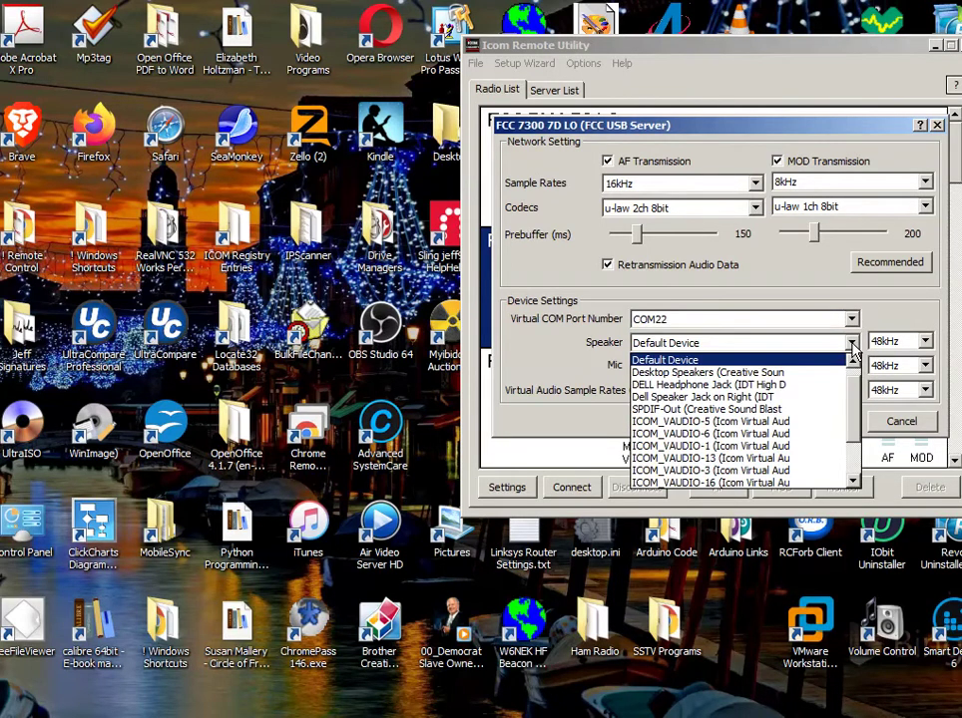
click(735, 376)
click(854, 369)
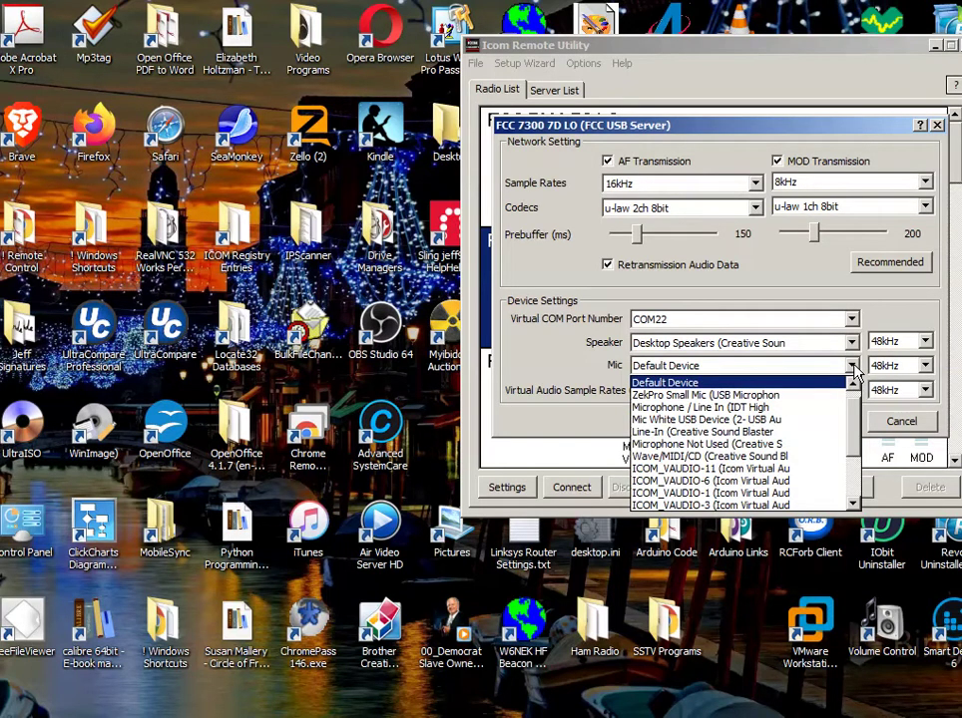
click(684, 398)
click(841, 421)
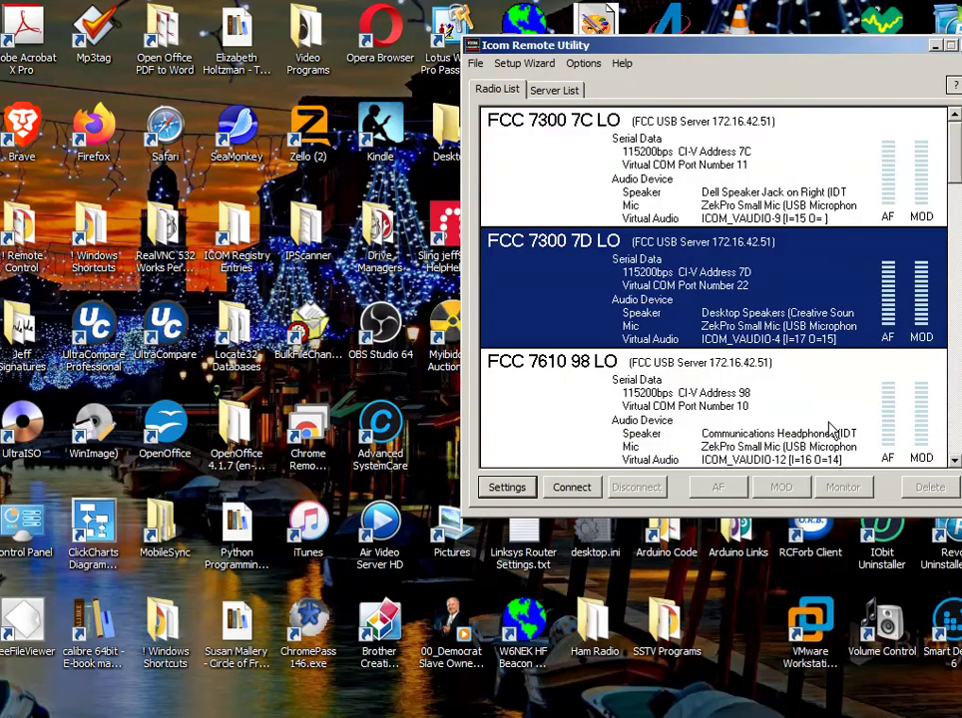
Connect to radio FCC 7300 7D LO and open RS-BA1 Remote Control.
right_click(587, 290)
click(618, 294)
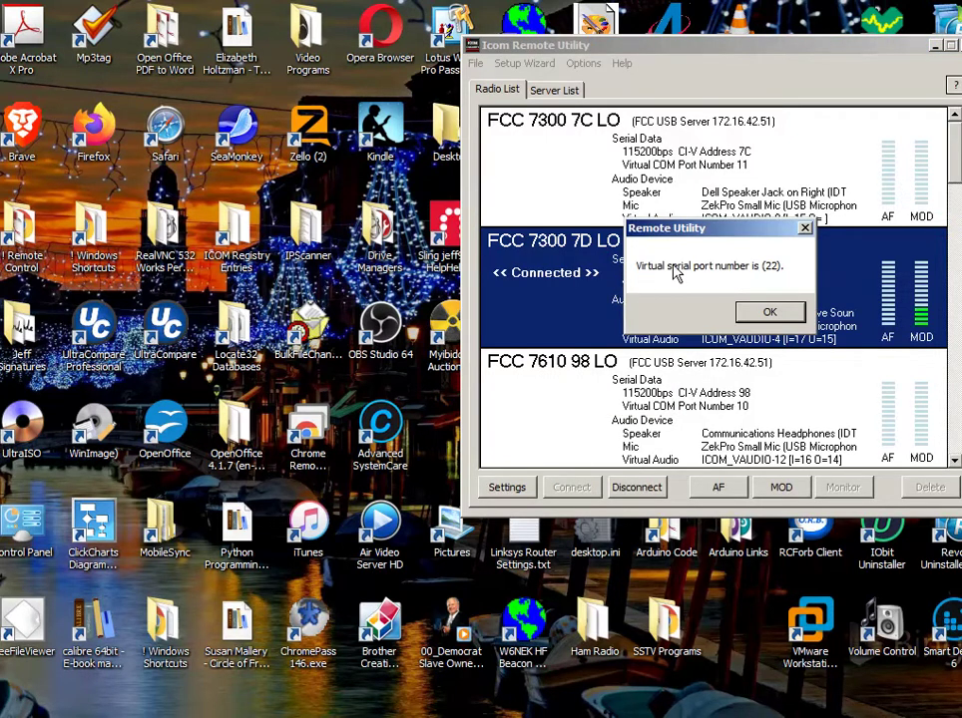
click(770, 314)
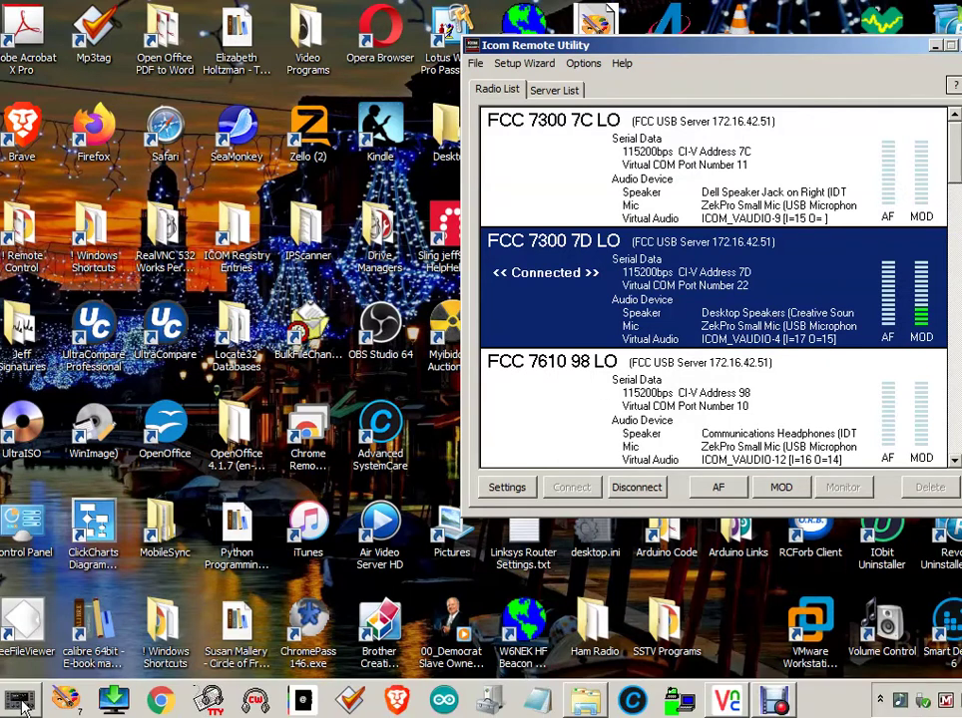
click(22, 705)
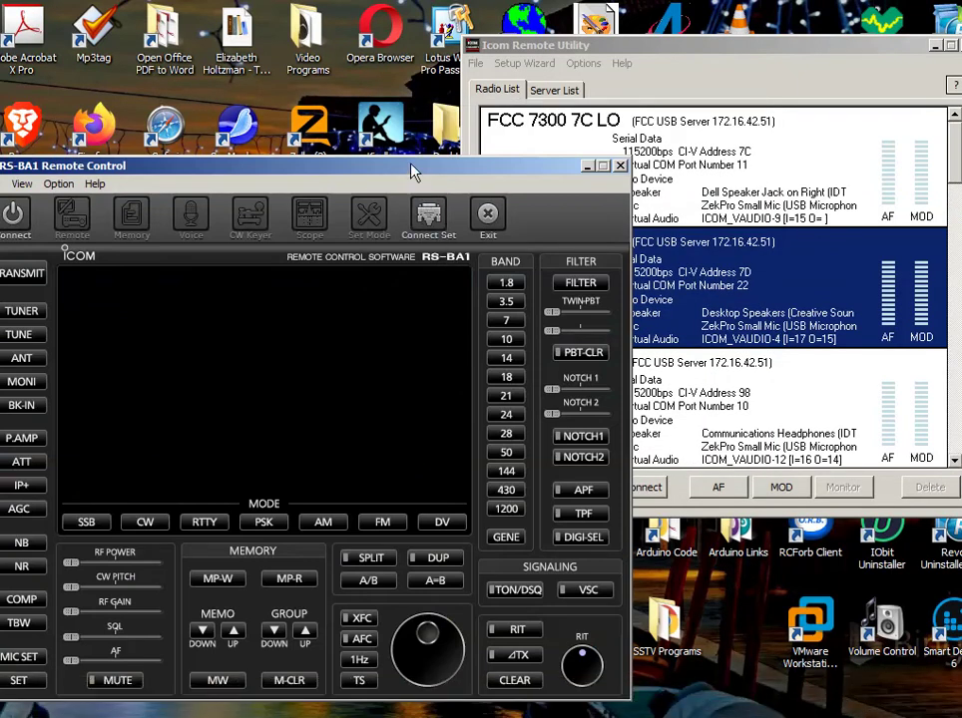
Move both windows clear of each other, open the connection settings and set the model to OK IC-7300 (Ver1.20 OK).
drag(413, 169, 351, 64)
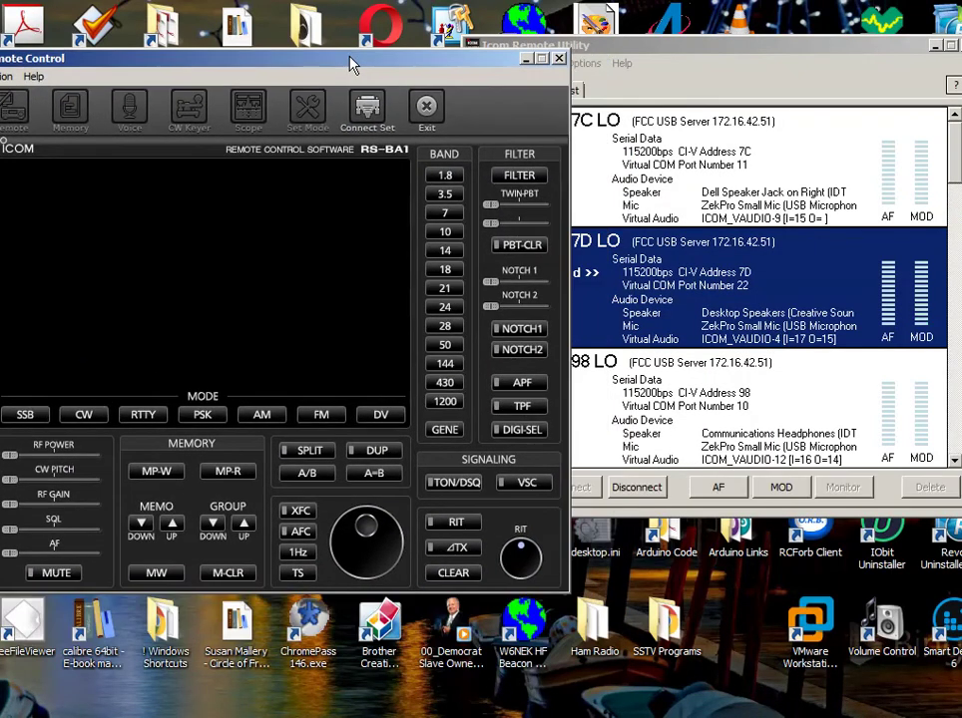
drag(594, 45, 644, 51)
click(385, 114)
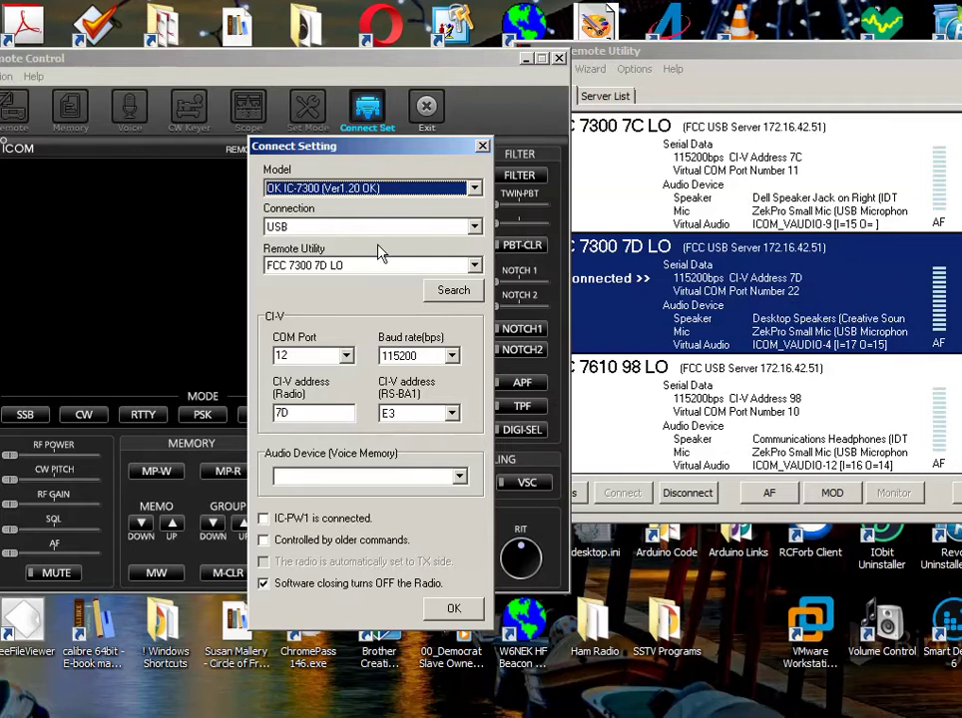
click(475, 189)
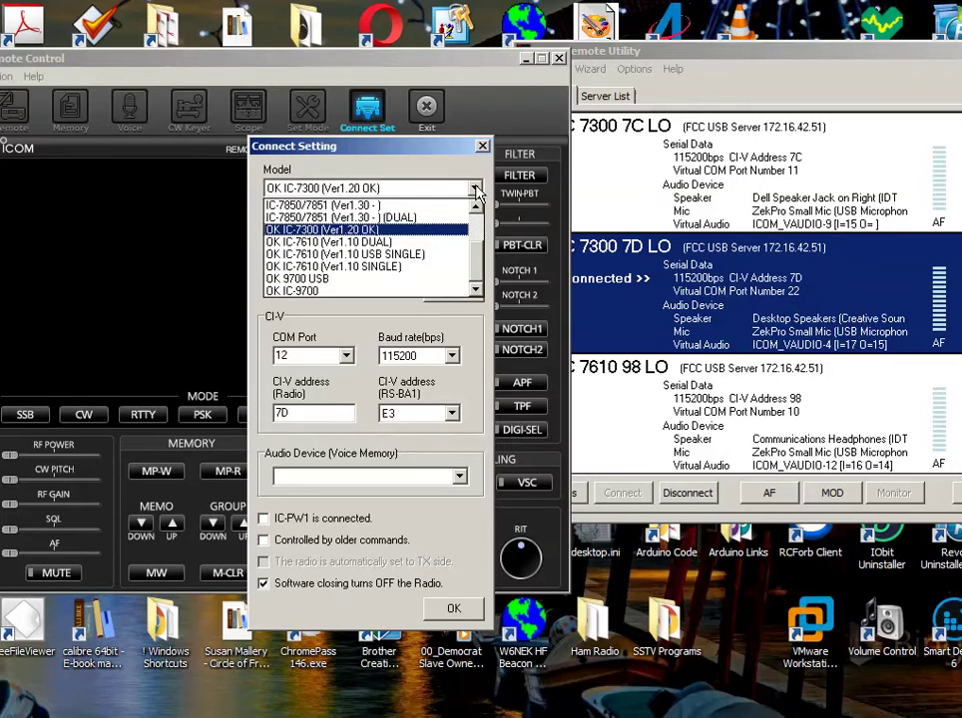
click(387, 206)
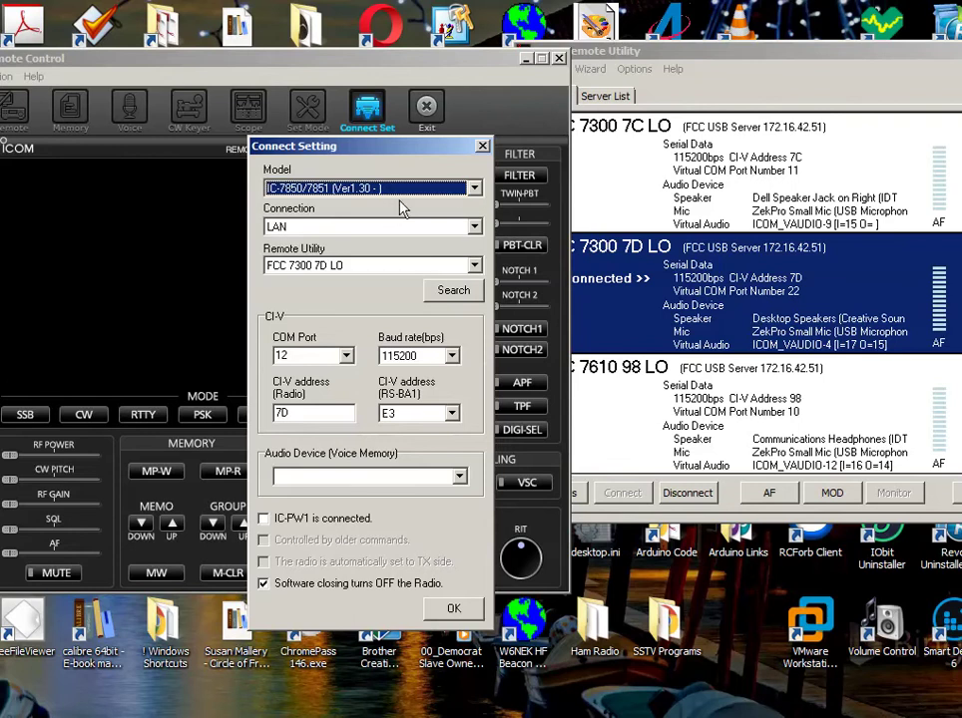
click(473, 192)
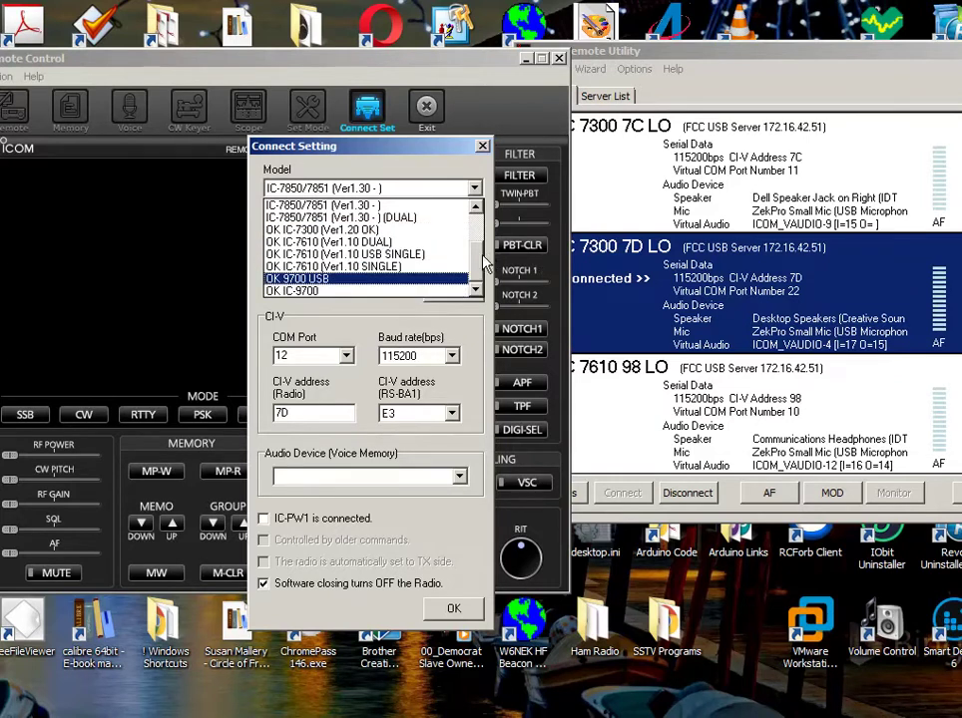
click(341, 233)
Set the Remote Utility radio in the connection settings to the first FCC 7300 7D LO entry.
click(454, 265)
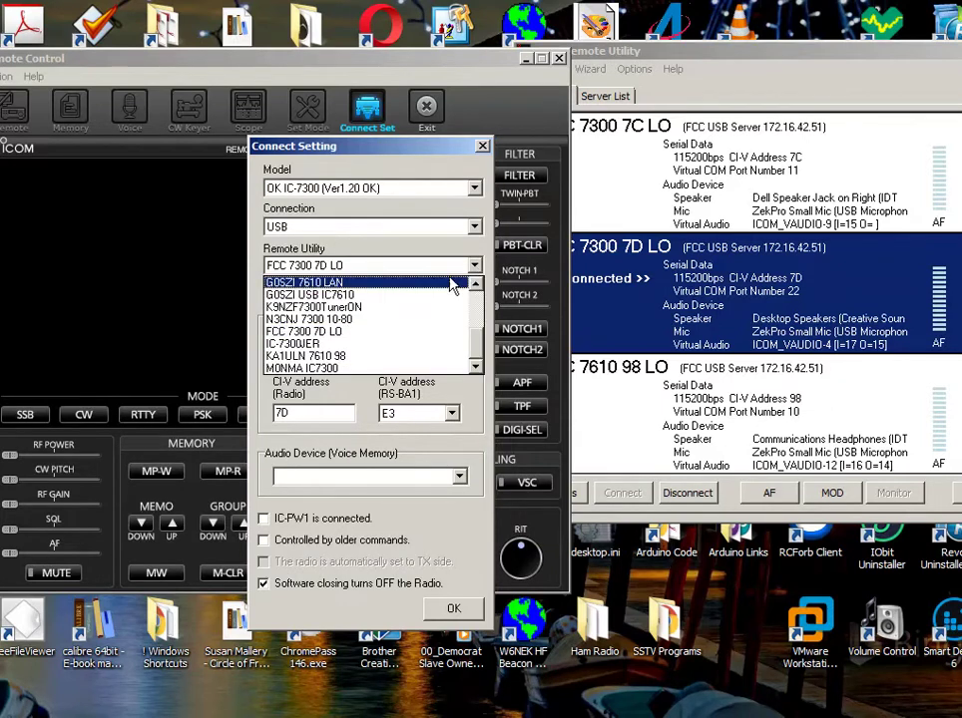
click(376, 306)
click(473, 271)
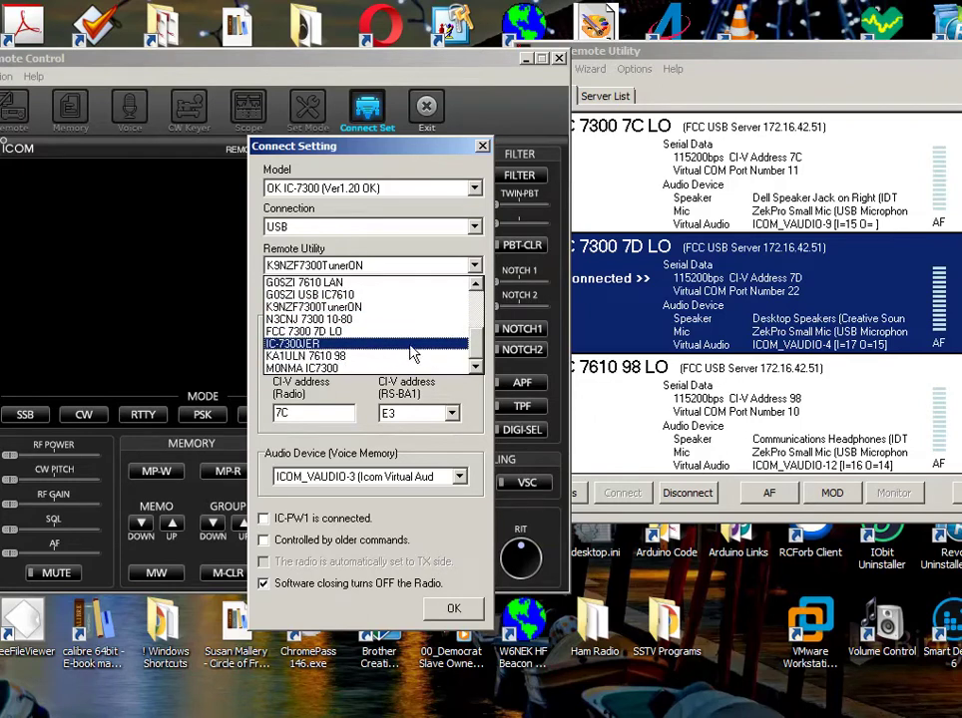
scroll(444, 299, up, 5)
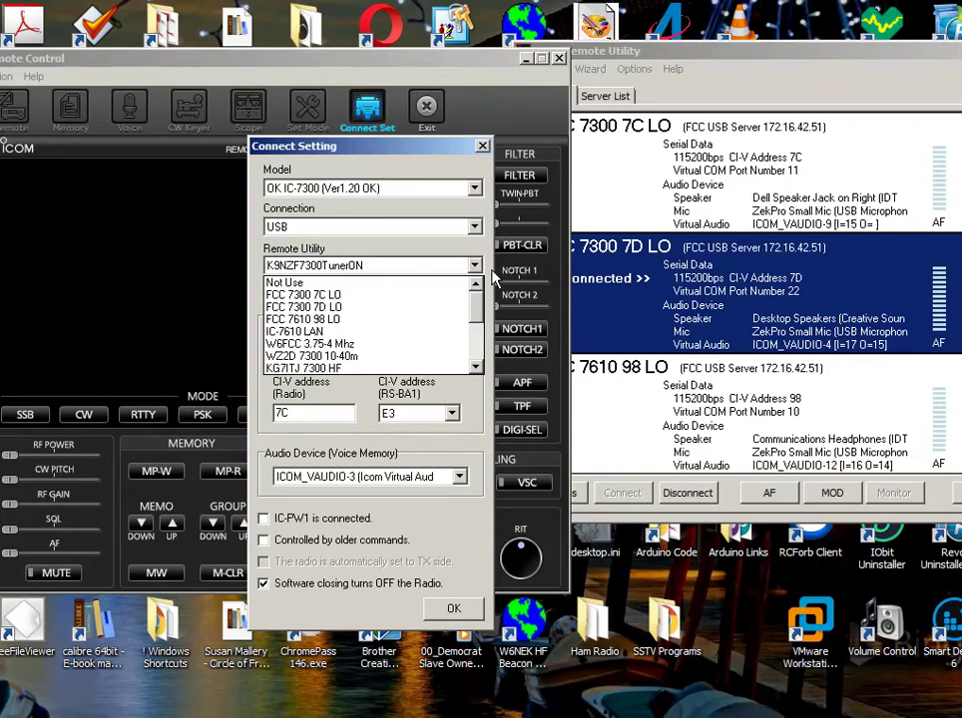
click(334, 309)
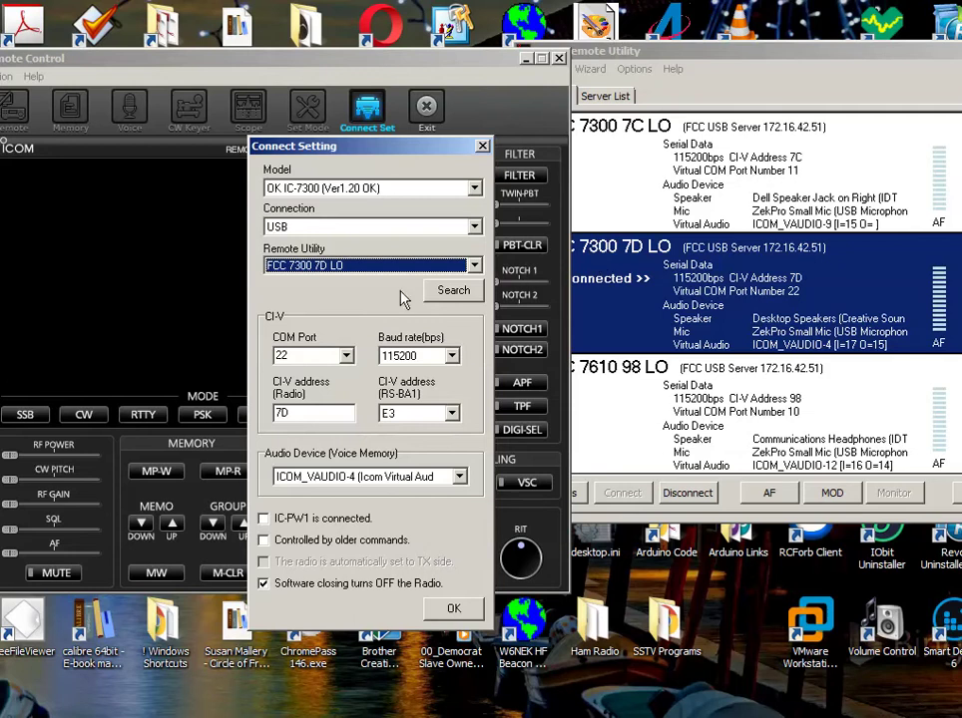
click(476, 266)
scroll(479, 284, up, 1)
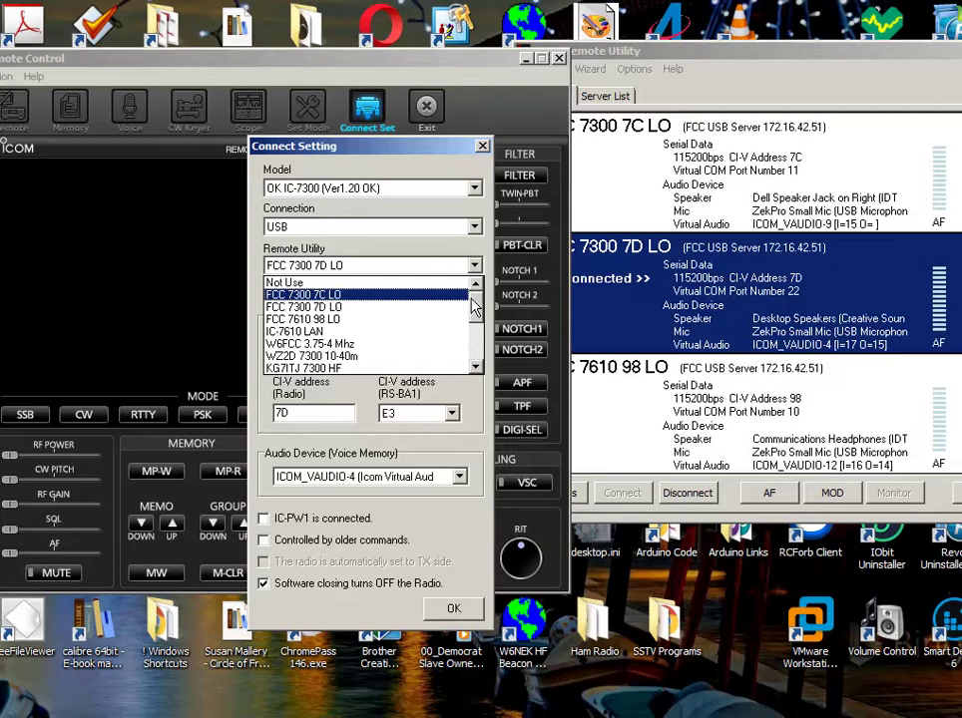
click(386, 310)
Set the connection to USB, save the connection settings and accept changing the received audio codec to 1 channel.
click(474, 228)
click(475, 228)
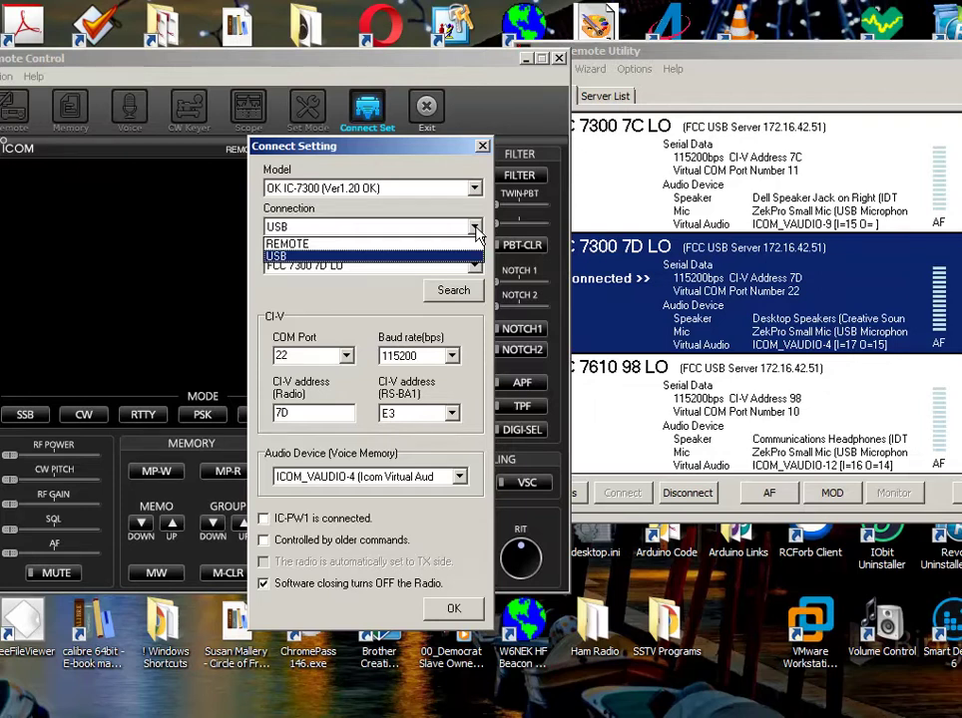
click(277, 258)
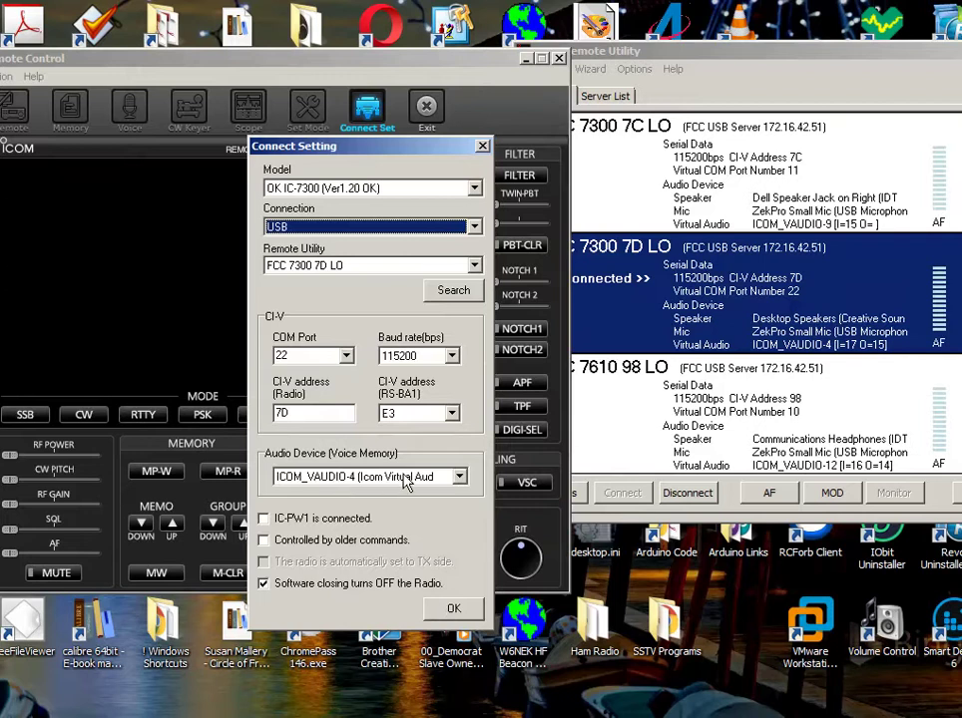
click(451, 609)
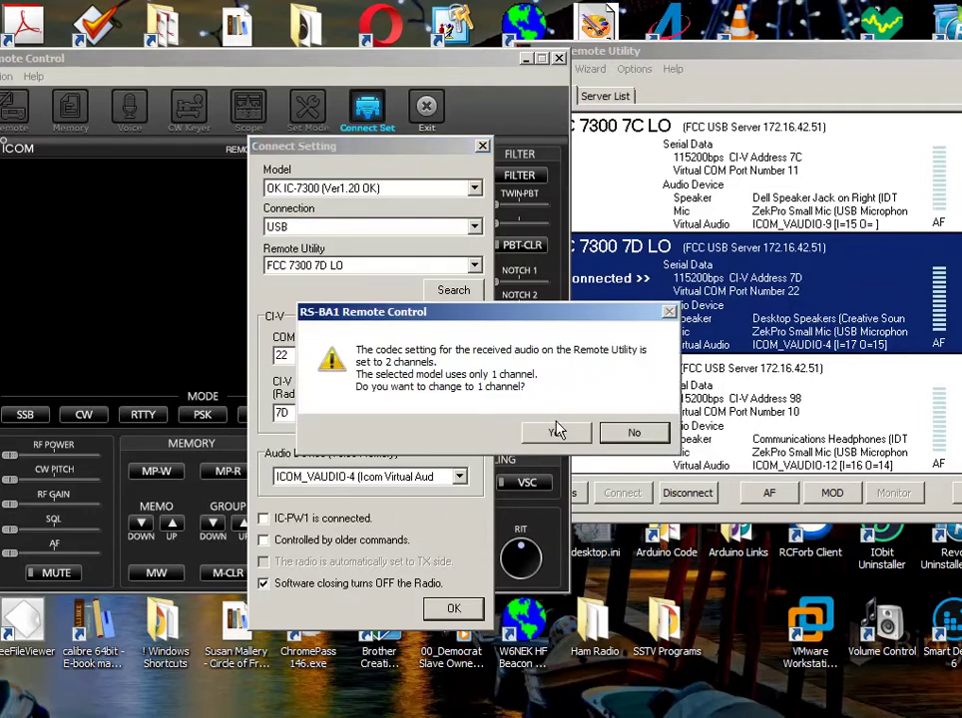
click(556, 435)
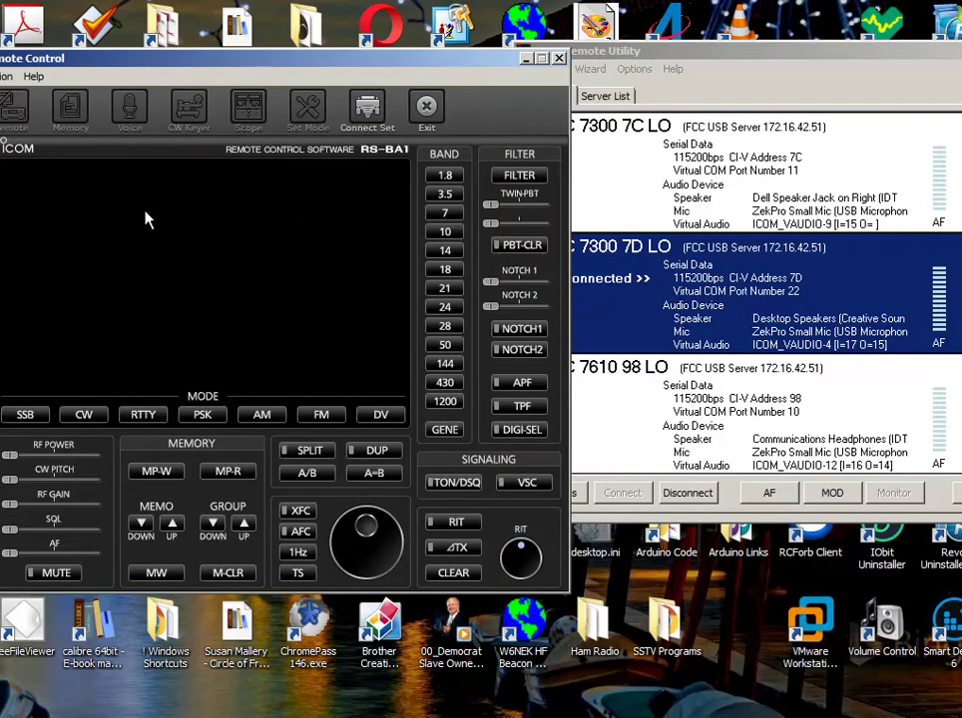
Bring the full remote control window into view, connect to the radio and lower the AF level to near minimum.
drag(251, 72, 353, 73)
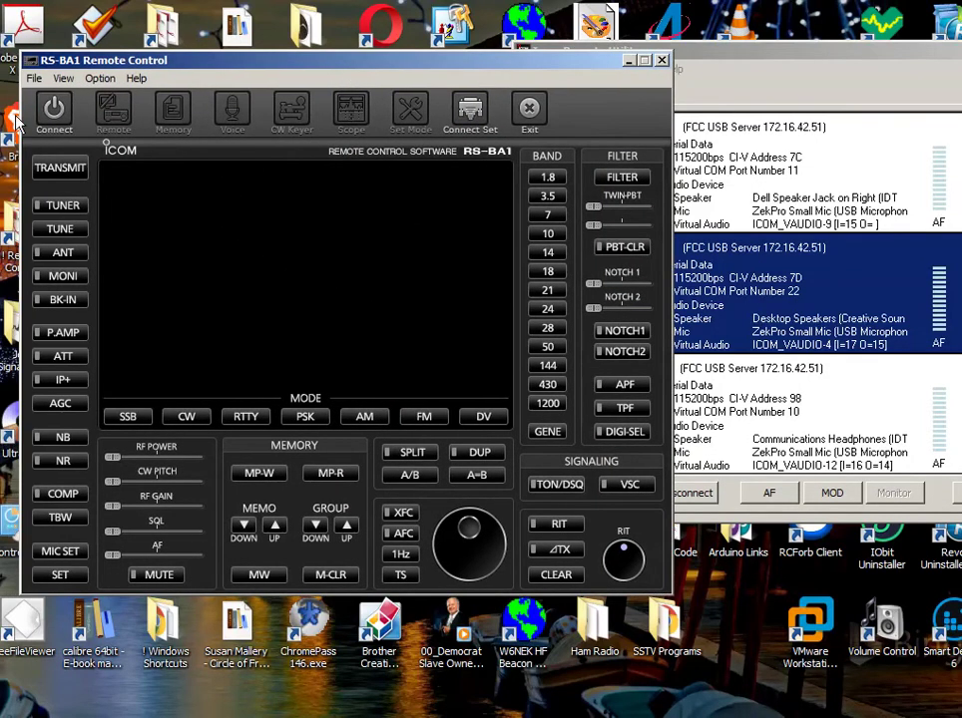
click(48, 108)
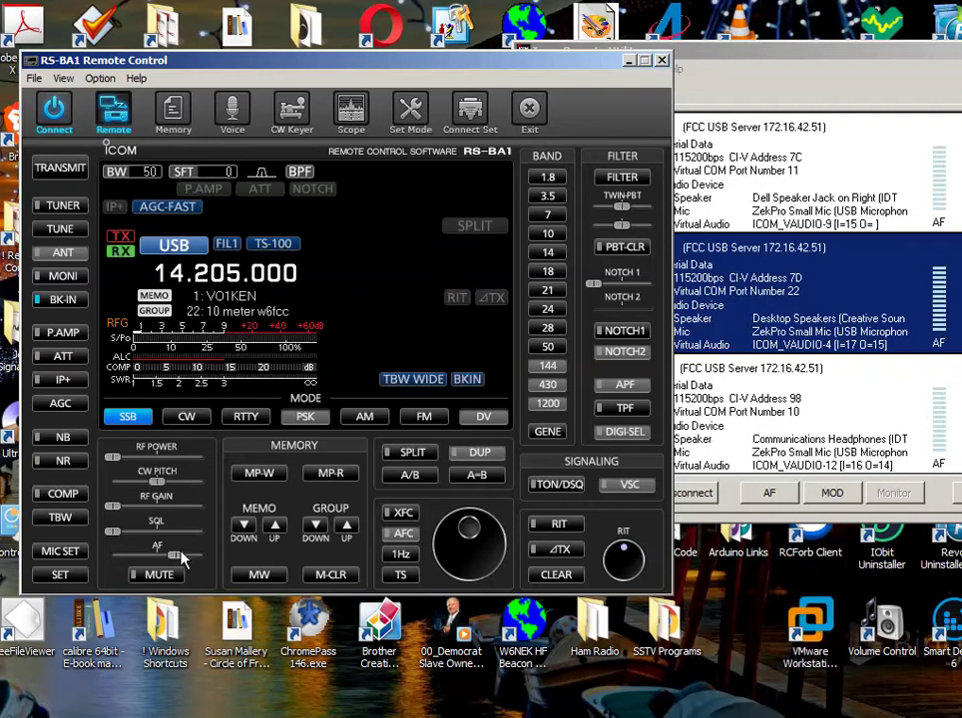
drag(180, 561, 118, 571)
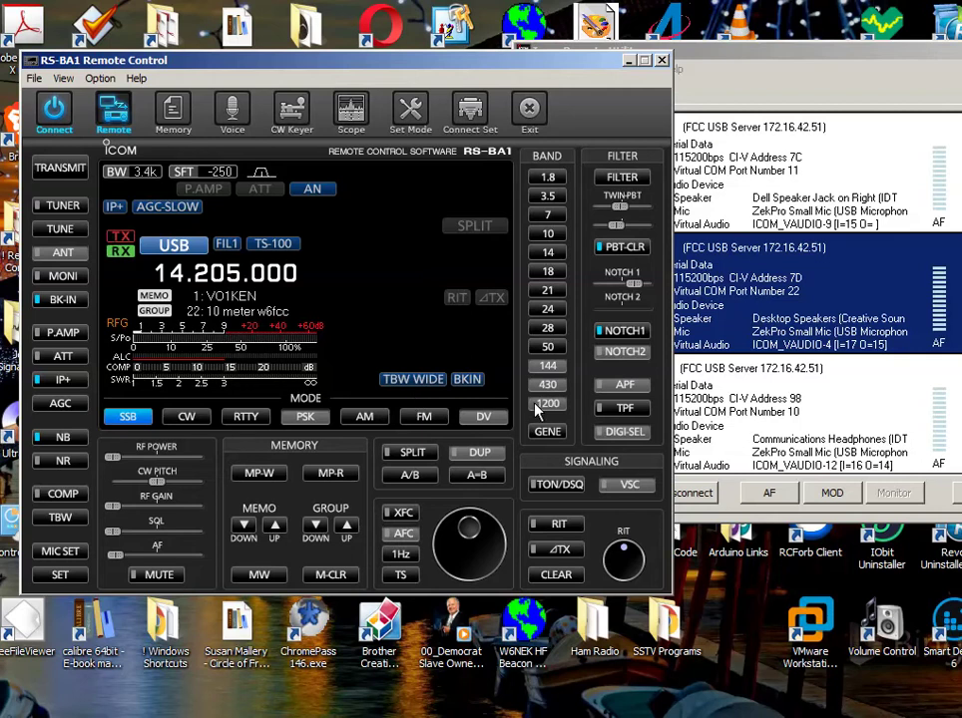
Check the ACC/USB AF SQL options in Set Mode, leave it ON, and raise the squelch to about mid-range.
click(408, 111)
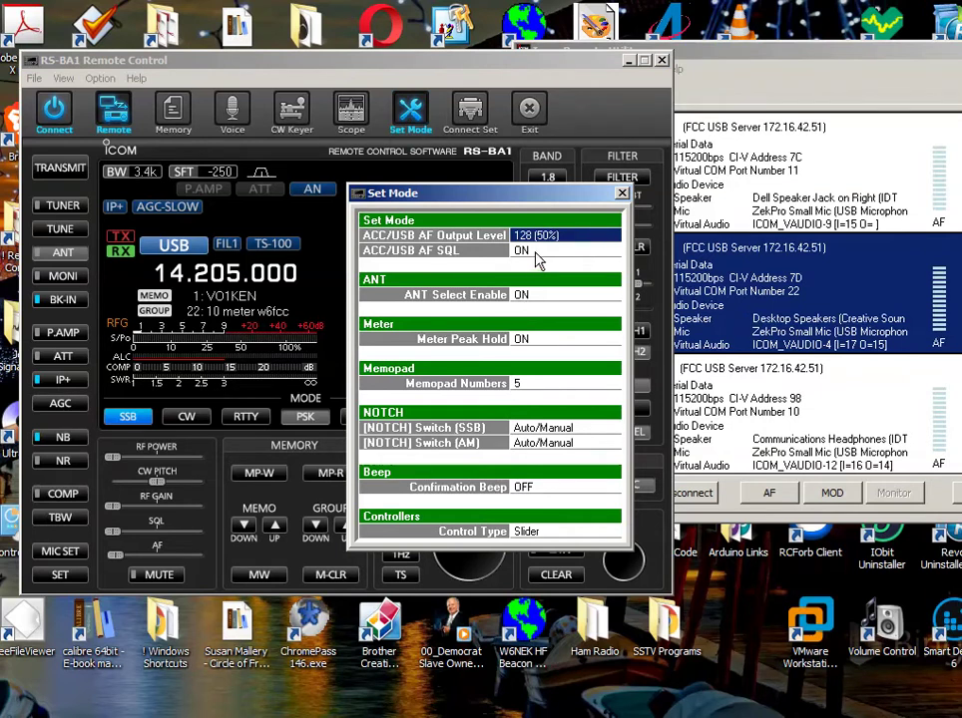
click(537, 258)
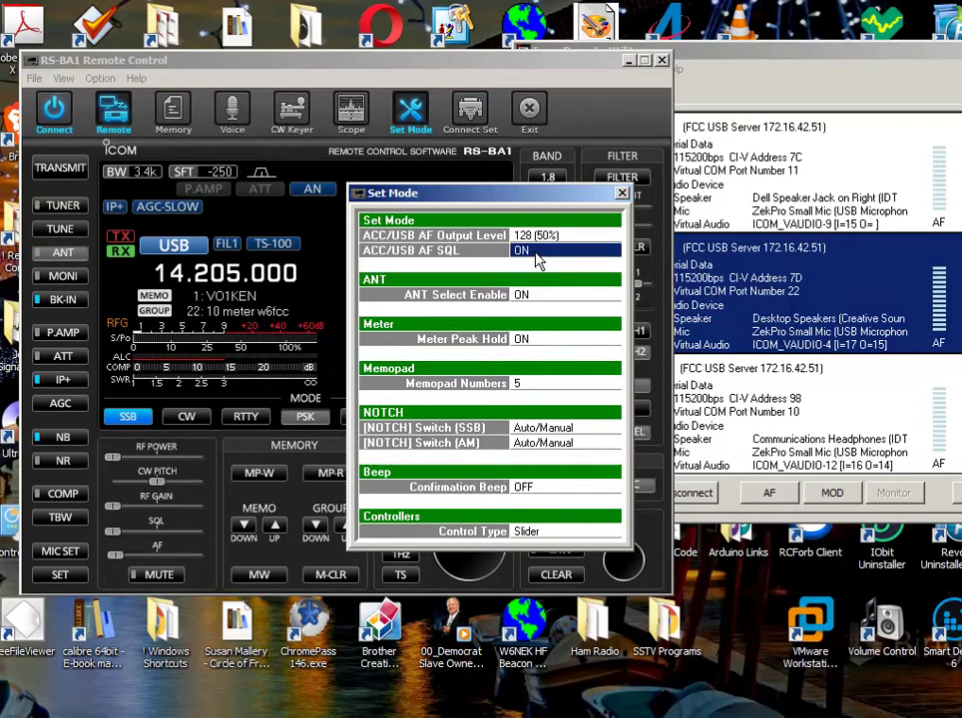
click(538, 257)
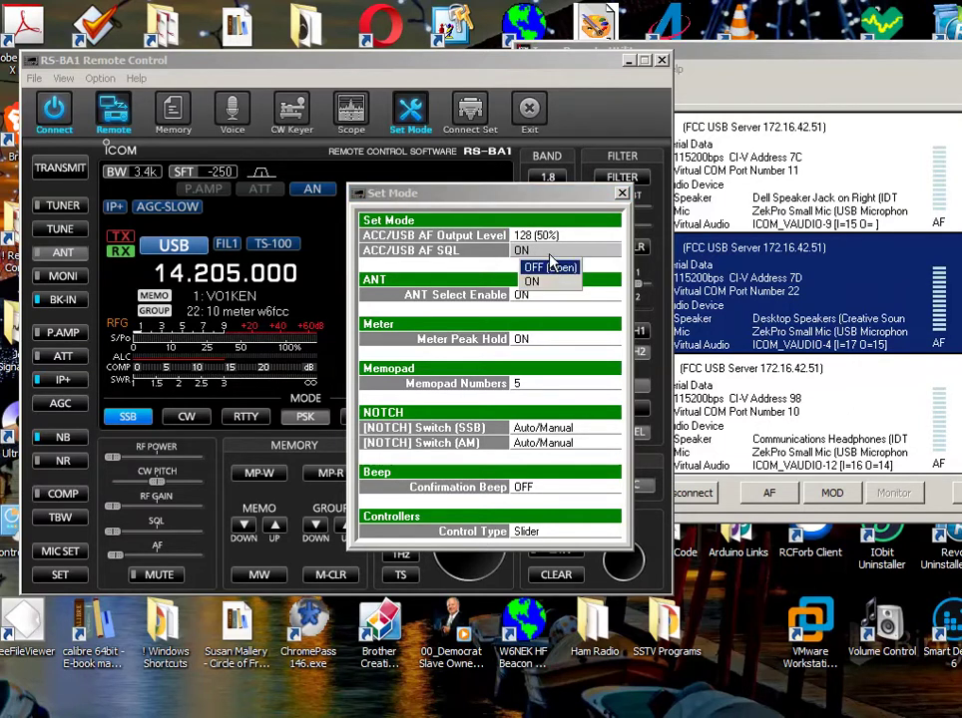
click(551, 257)
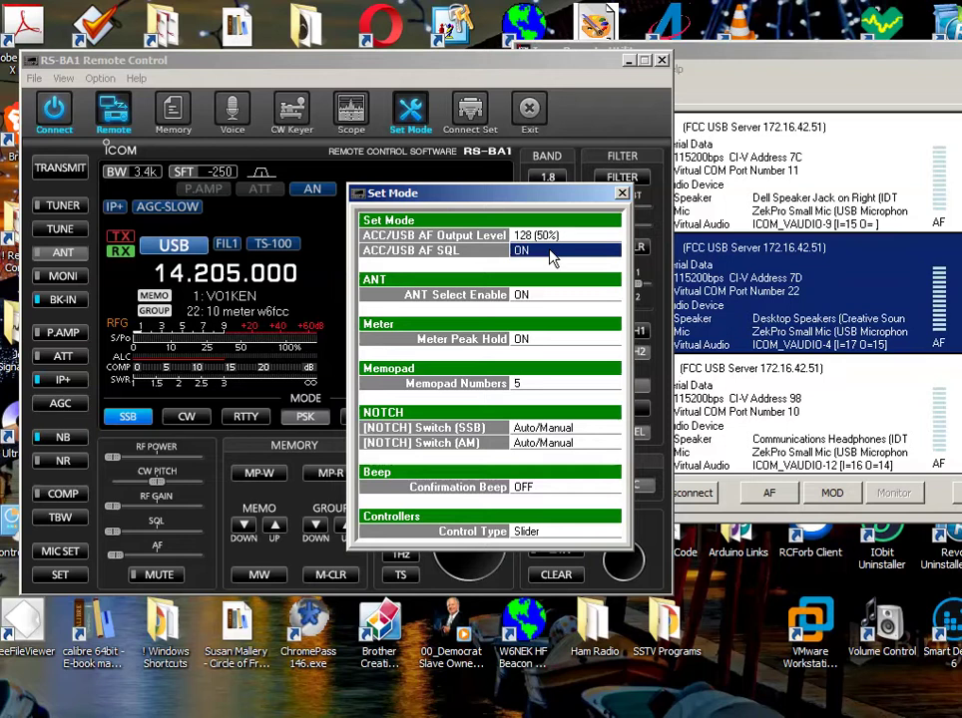
click(621, 192)
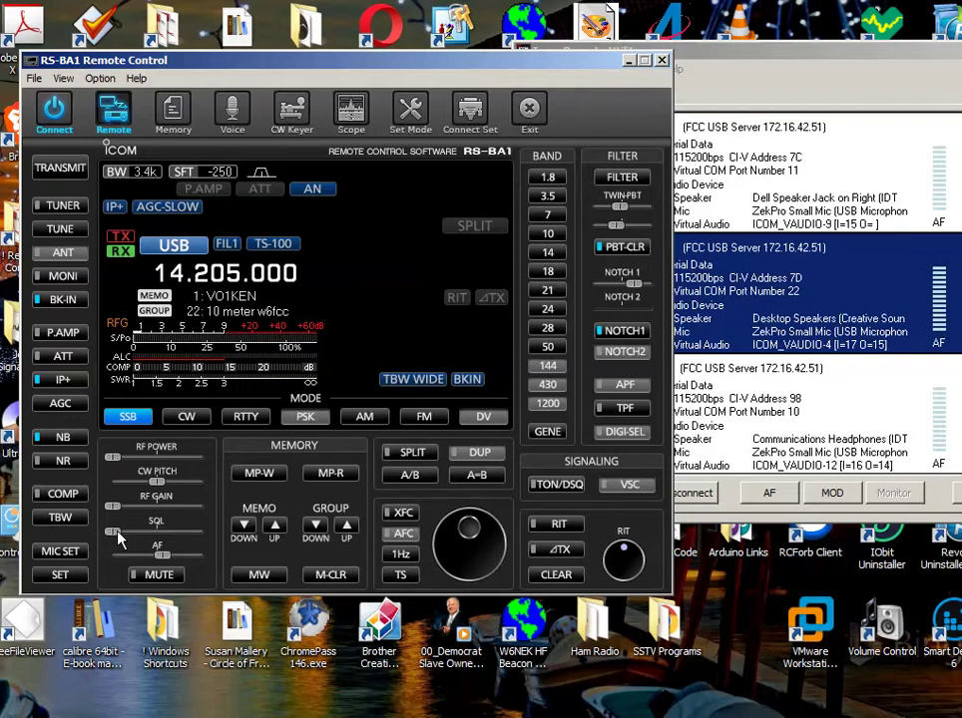
drag(118, 531, 165, 537)
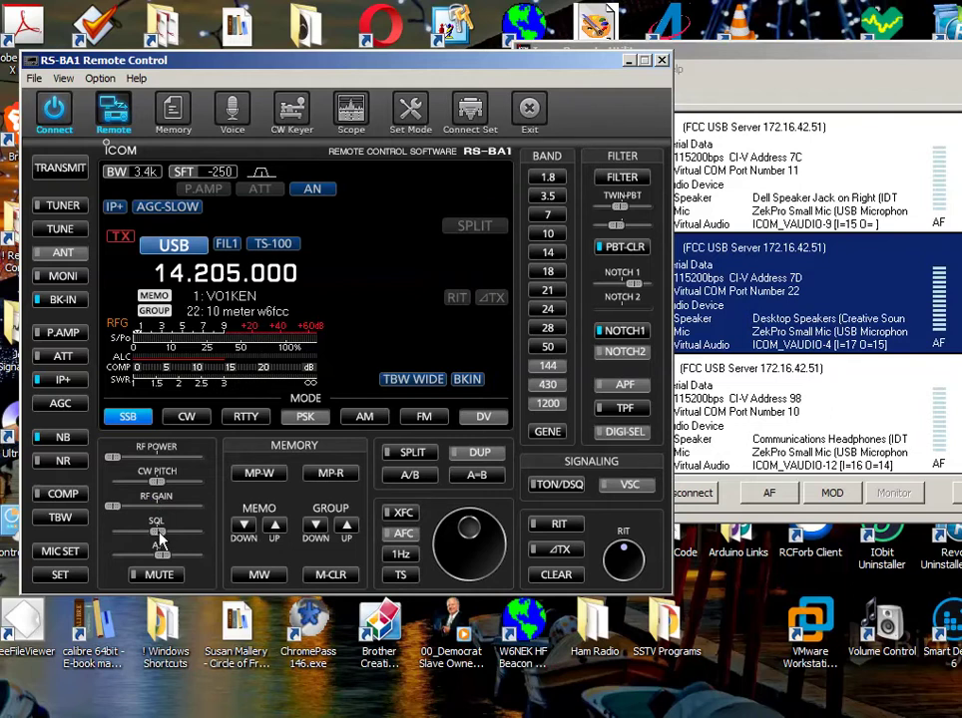
drag(158, 532, 161, 542)
Switch the Control Type in Set Mode to Knob to compare the controls, and return it to Slider.
click(413, 116)
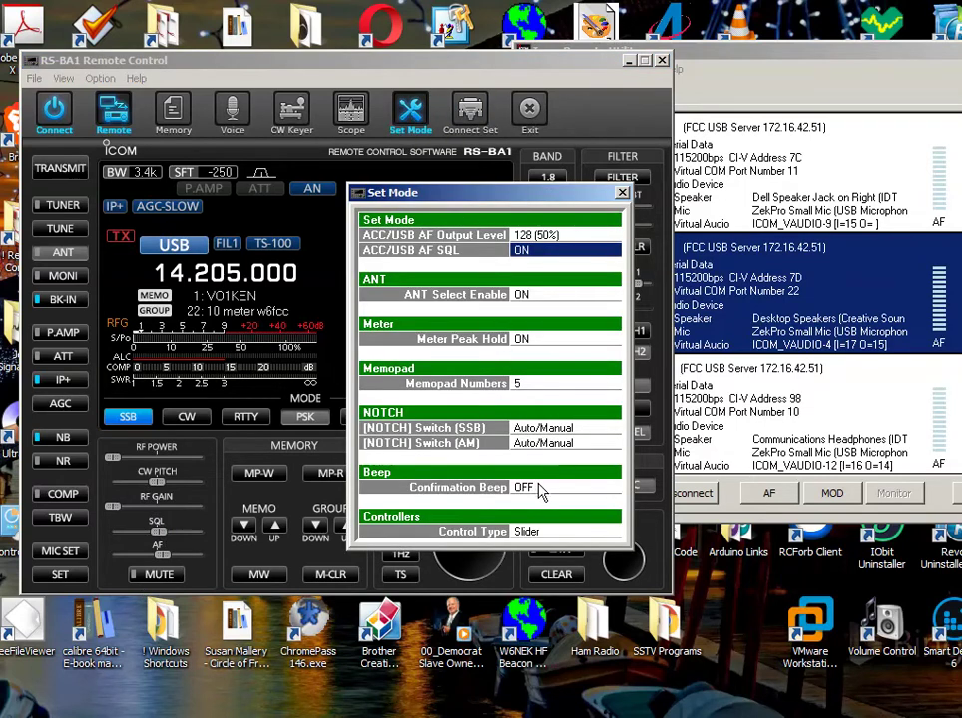
click(559, 532)
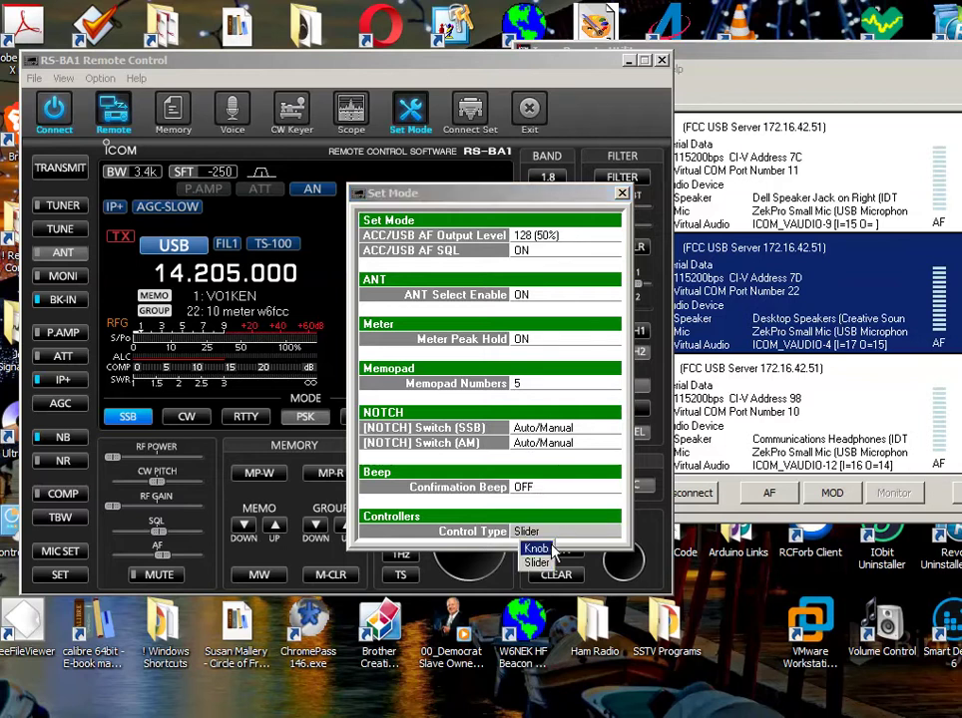
click(537, 549)
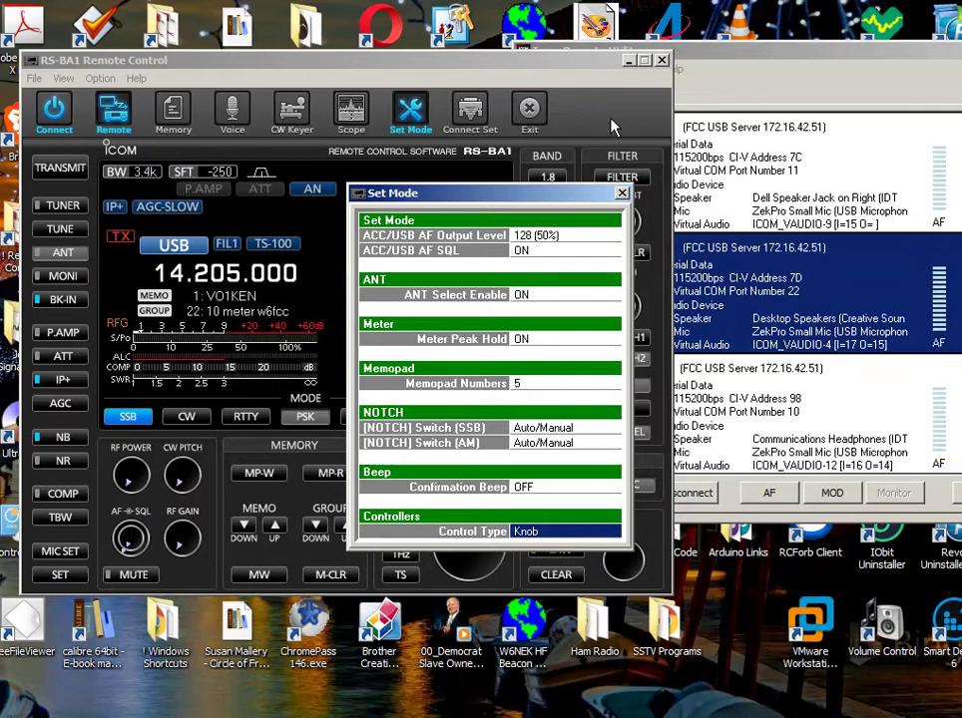
drag(584, 197, 370, 160)
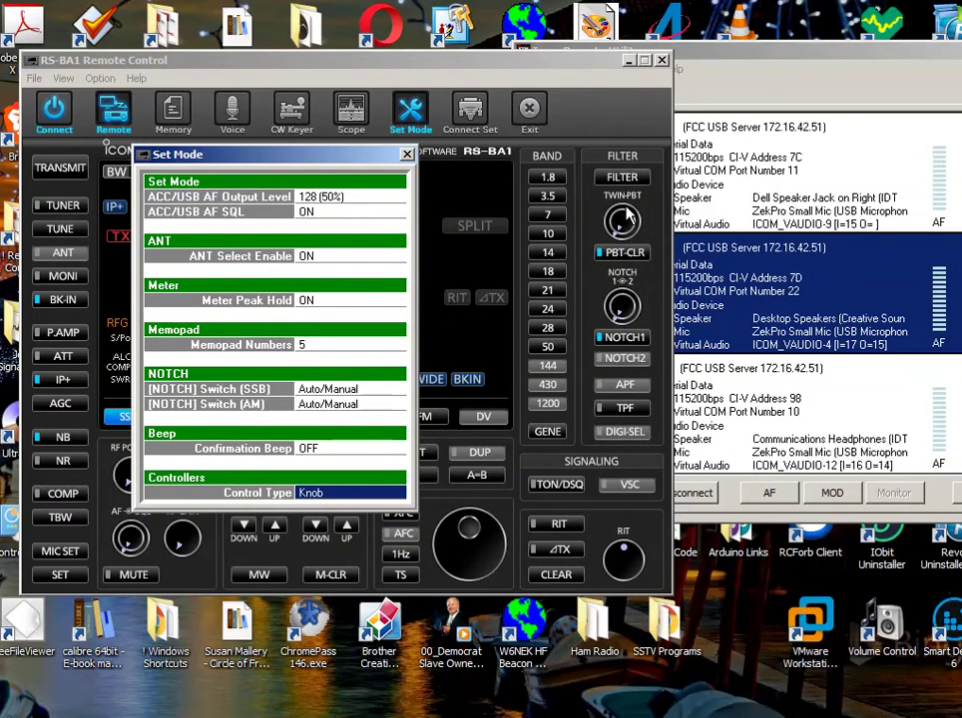
click(344, 493)
click(326, 525)
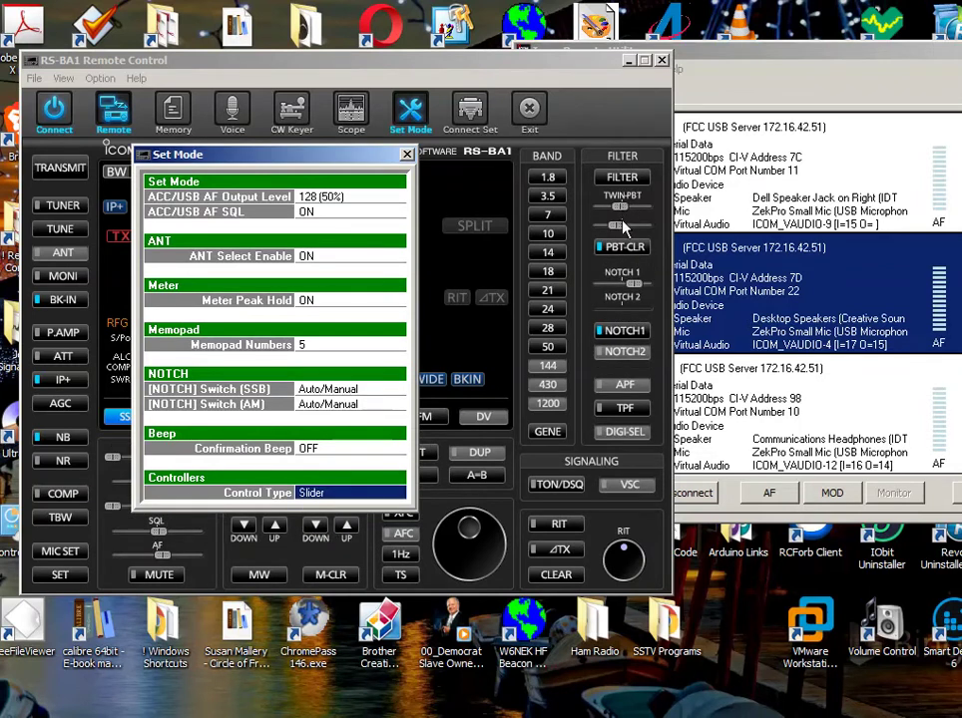
drag(175, 153, 424, 135)
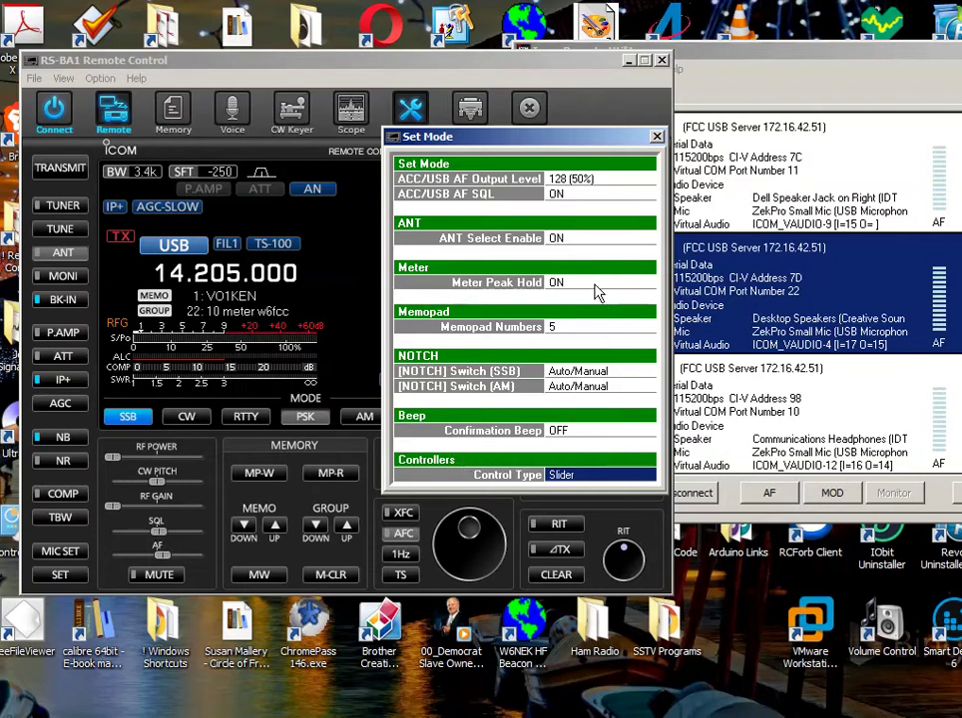
Set Confirmation Beep to ON, close Set Mode, and test the beep with the tuning dial and the Split function.
click(564, 436)
click(565, 436)
click(565, 460)
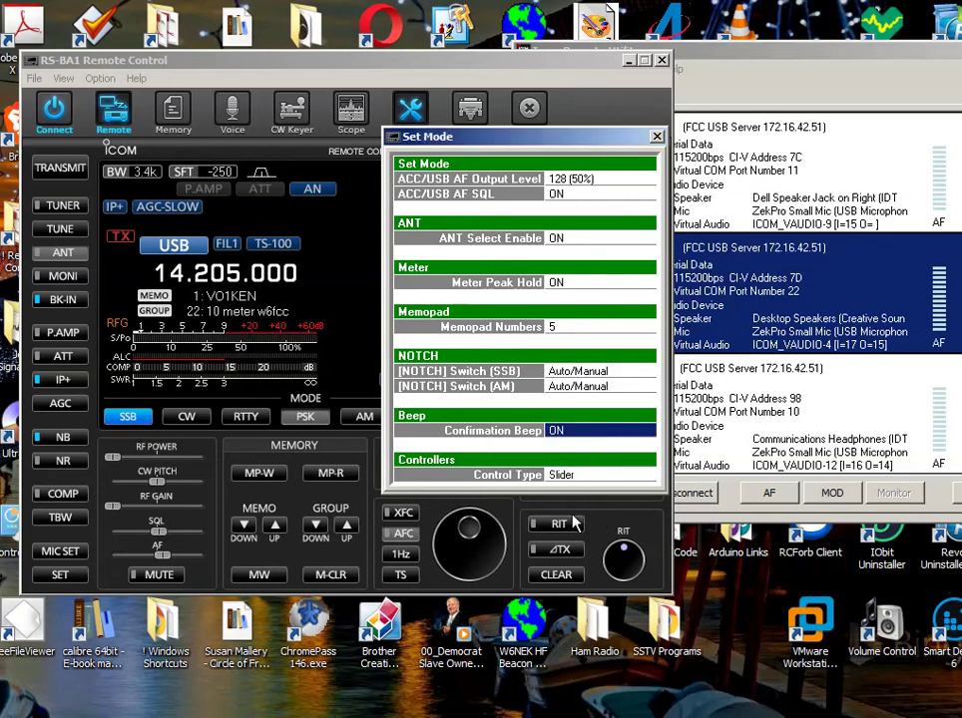
click(657, 135)
scroll(479, 539, down, 1)
scroll(478, 539, up, 1)
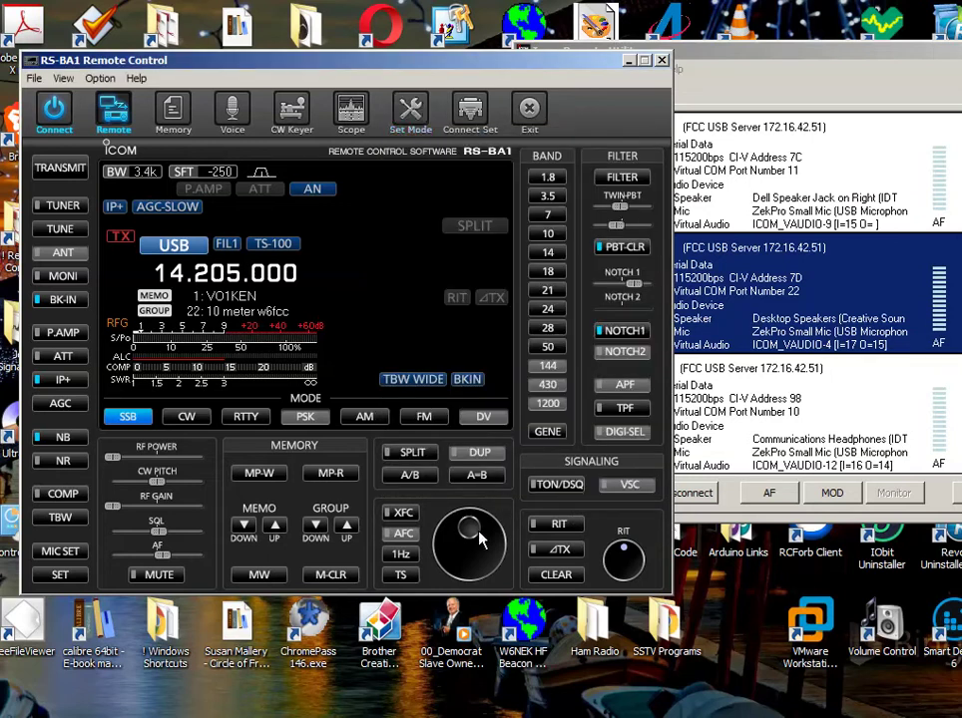
click(432, 454)
click(432, 454)
Set Confirmation Beep back to OFF in Set Mode and close the settings.
click(415, 116)
click(581, 437)
click(575, 451)
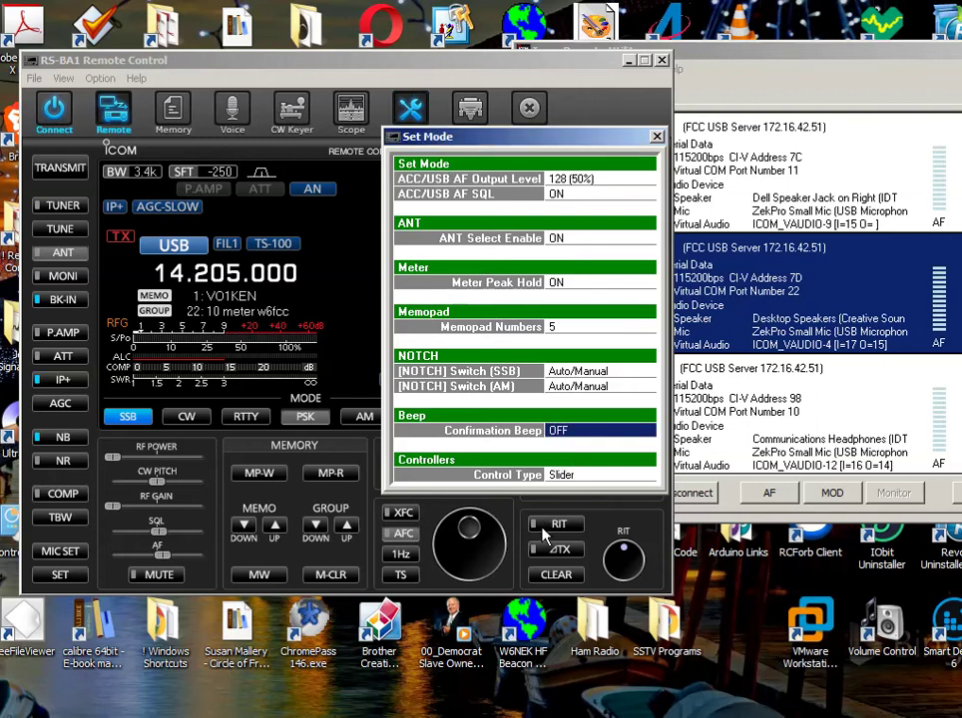
click(656, 136)
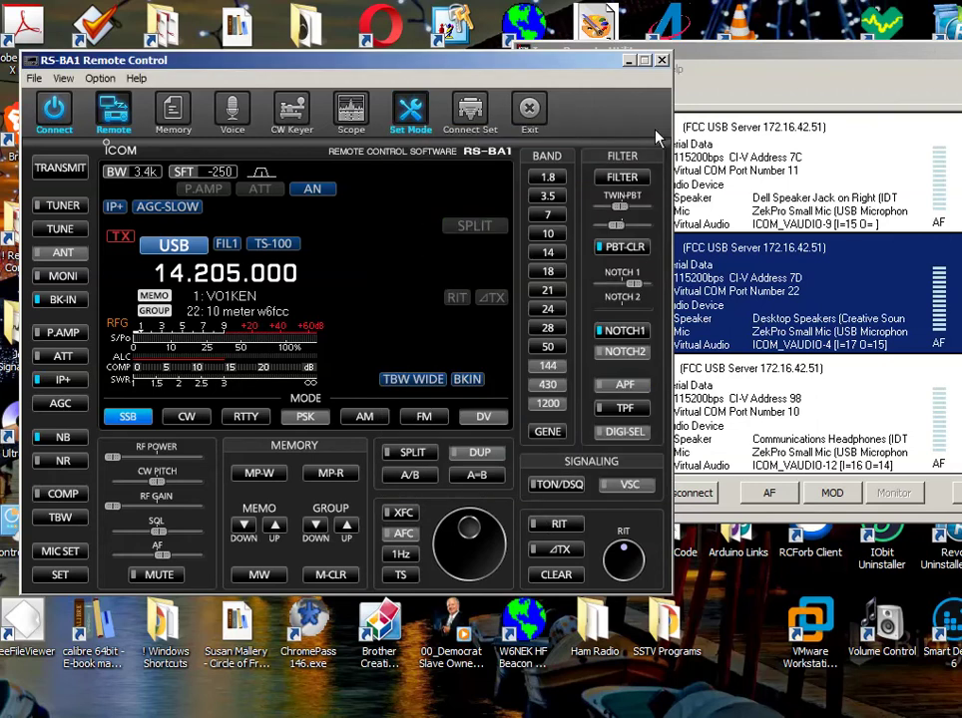
Check the File and V Audio modulation sources for FCC 7300 7D LO in Icom Remote Utility, and return the selection to Mic.
click(831, 494)
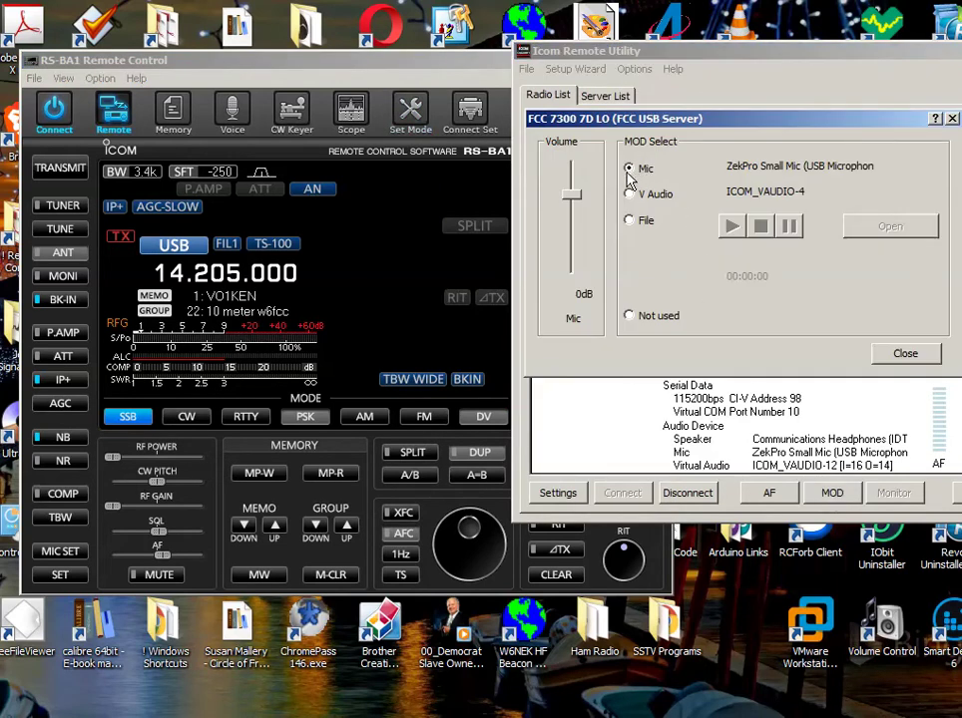
click(628, 219)
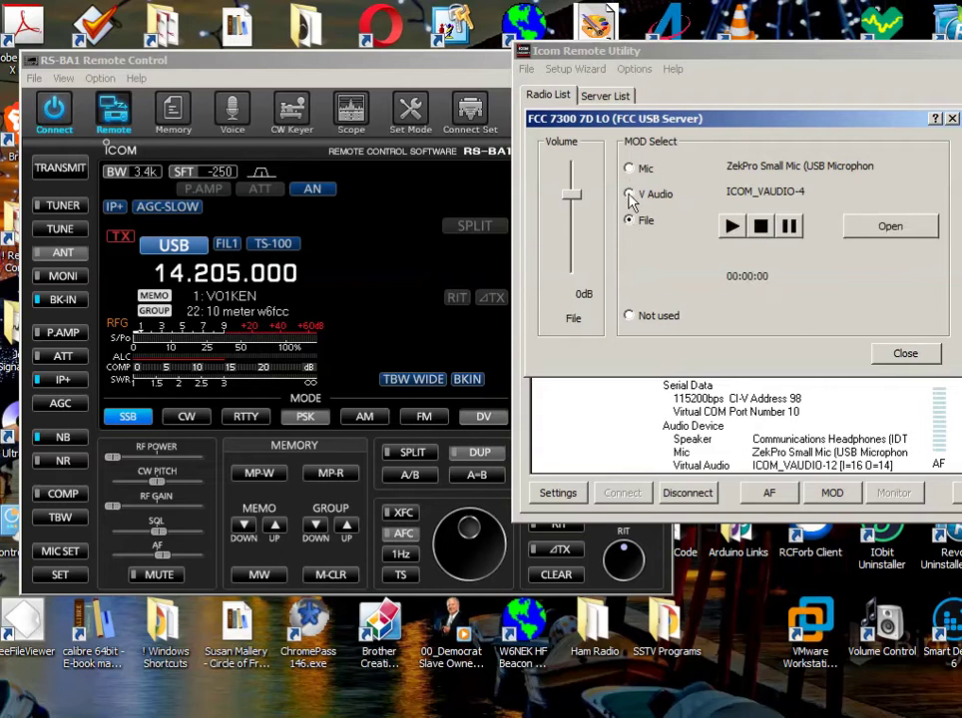
click(628, 195)
click(629, 220)
click(630, 170)
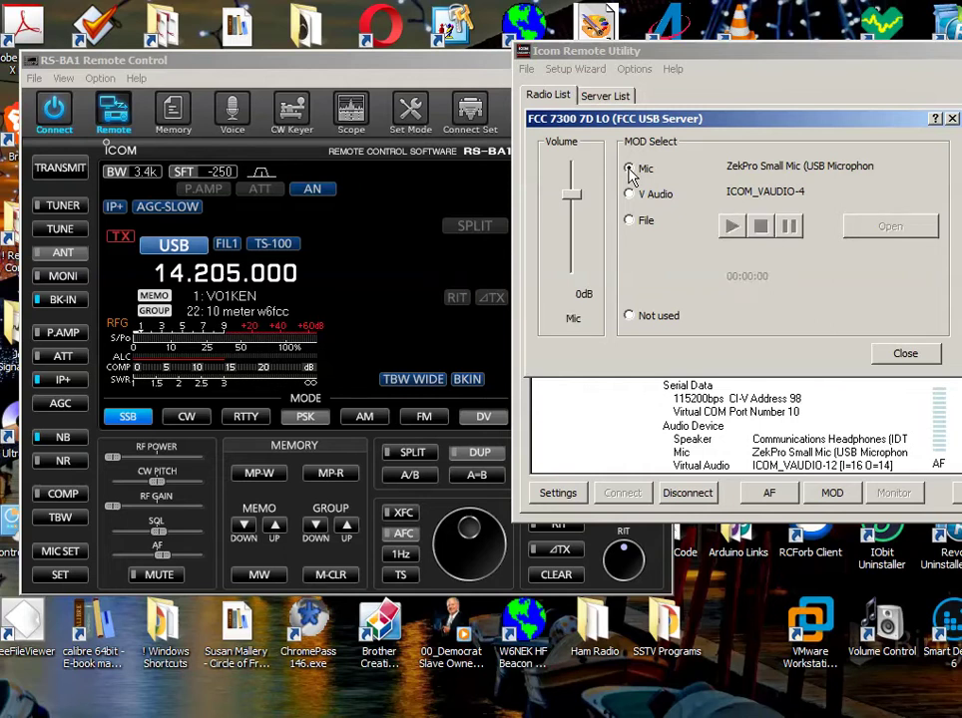
click(908, 357)
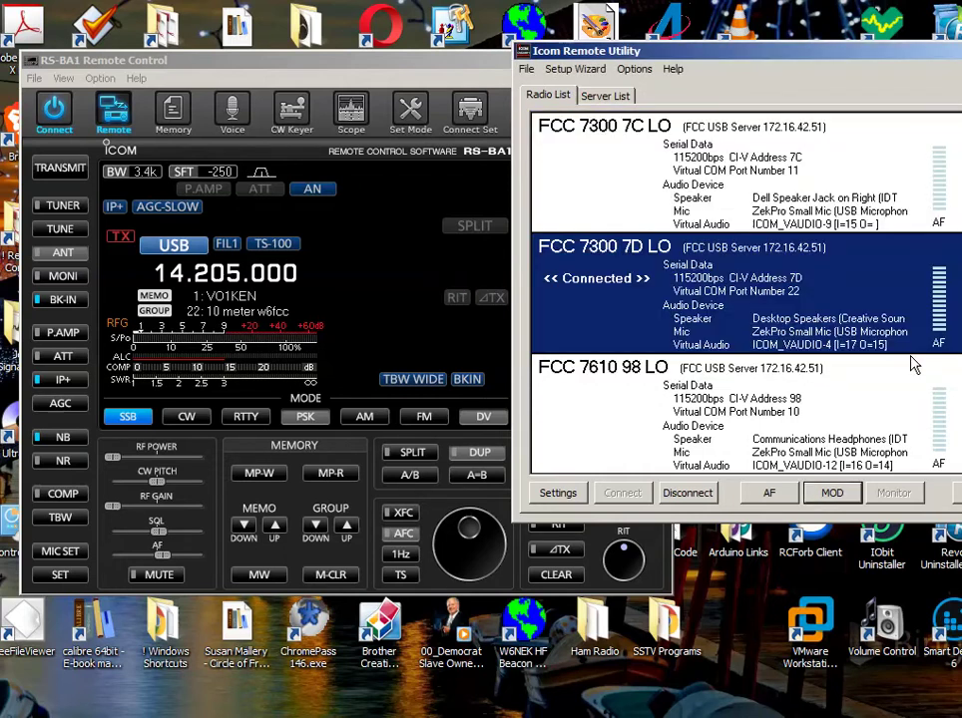
Switch to RS-BA1 Remote Control and set the Remote Setting MOD Select (Remote ON->OFF) to MIC,USB.
click(116, 107)
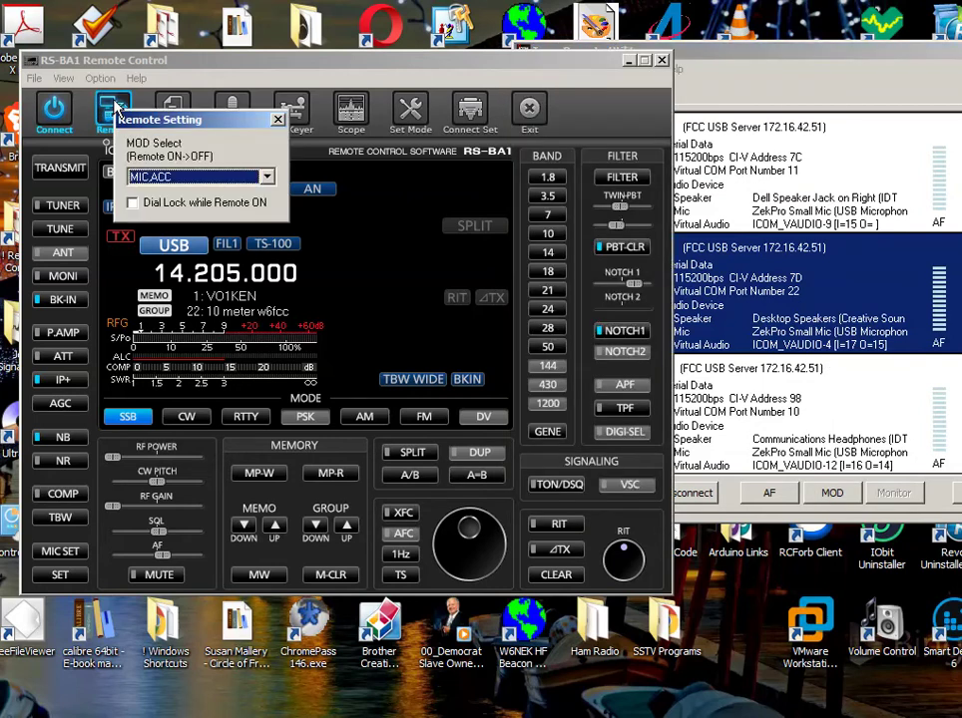
click(267, 177)
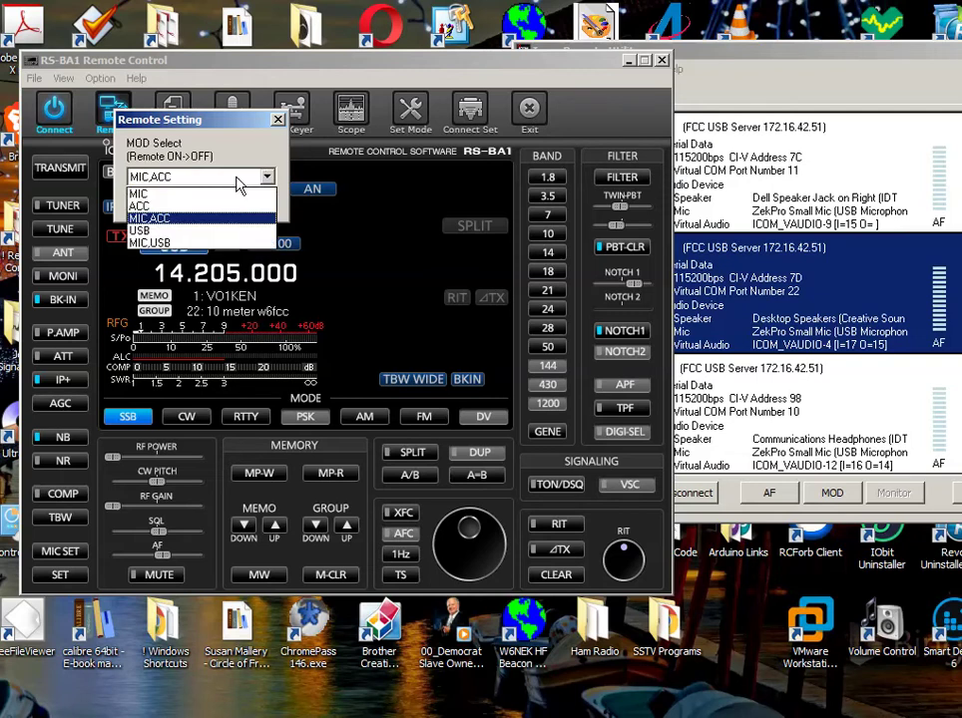
click(170, 245)
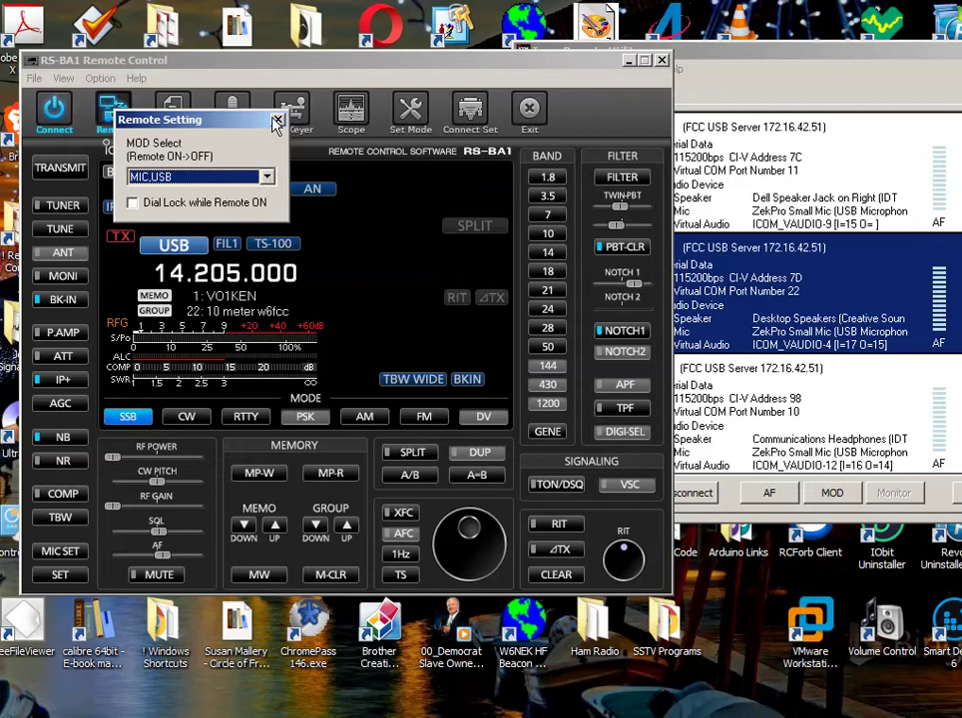
click(278, 121)
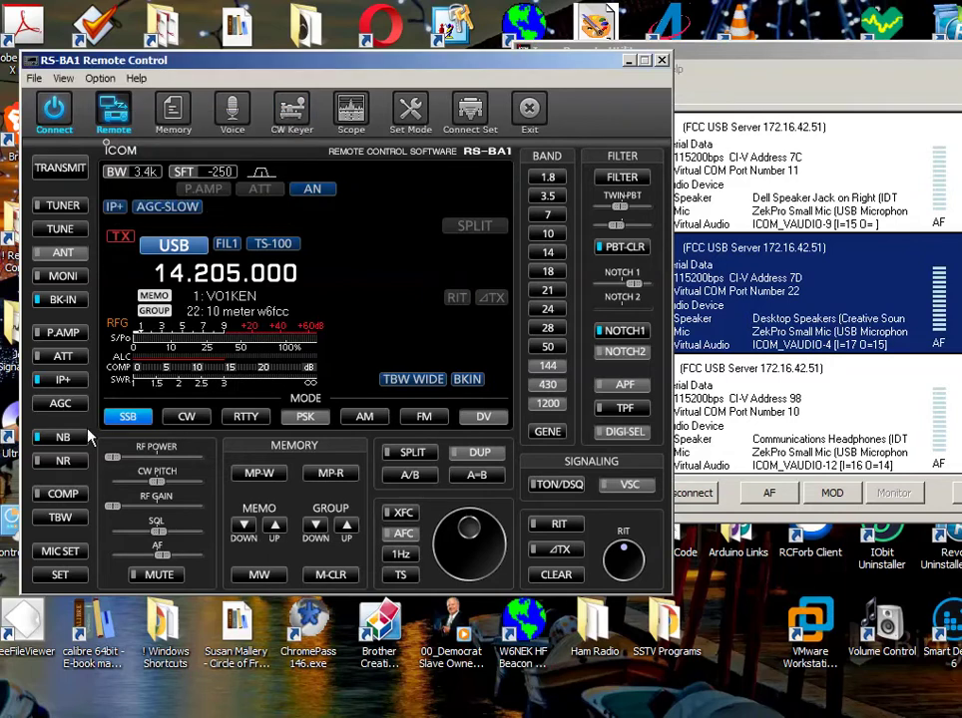
Check the MOD Select (Remote ON) options in MIC SET and keep USB as the modulation source.
click(57, 552)
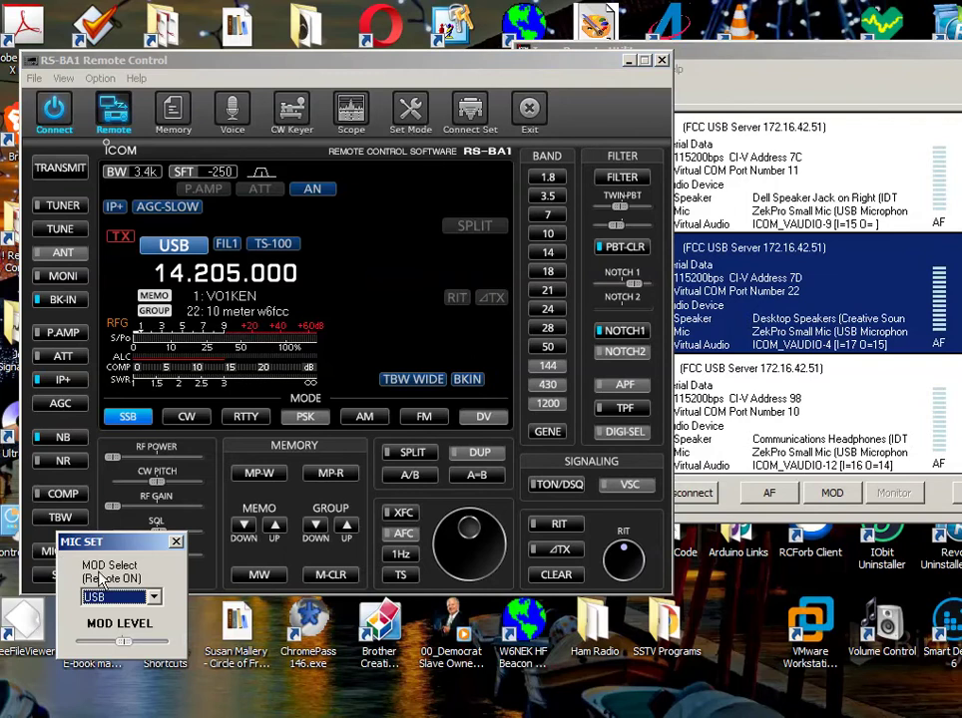
click(155, 599)
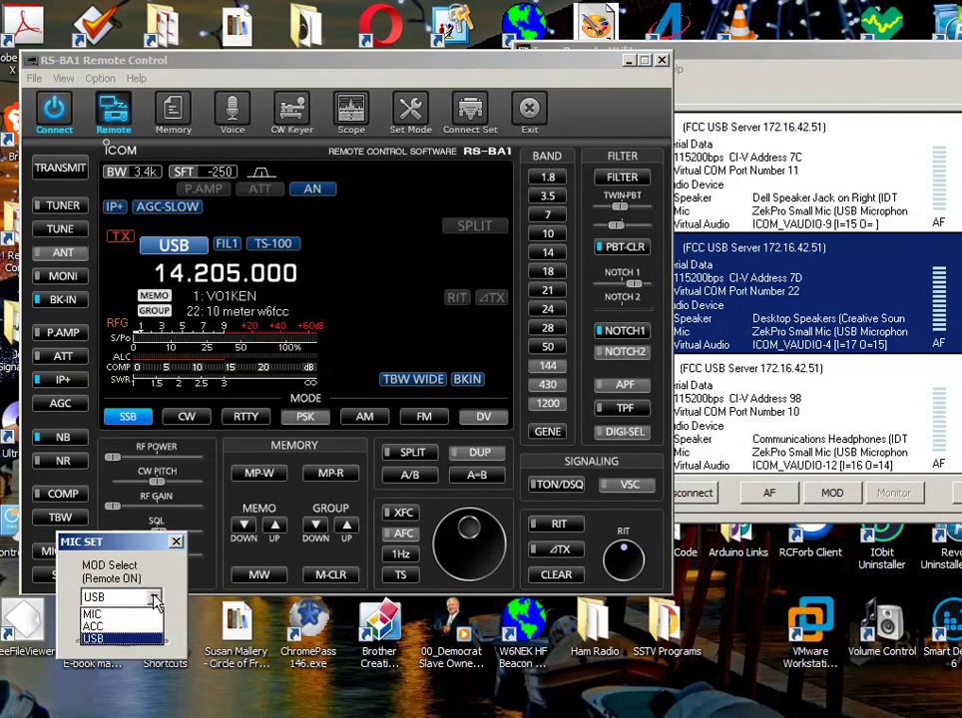
click(91, 636)
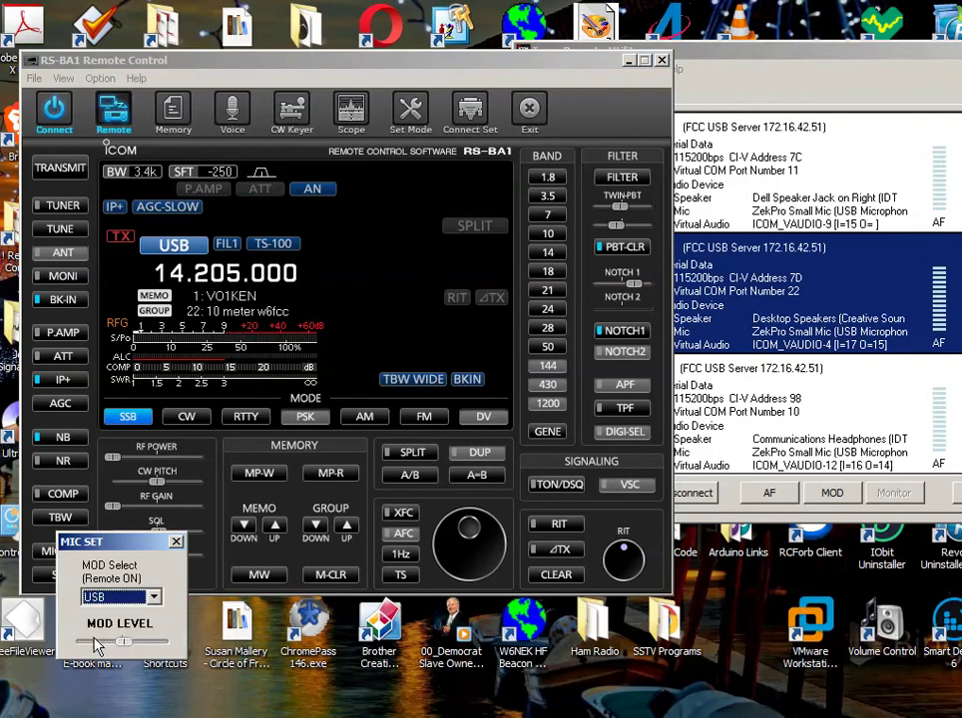
click(176, 544)
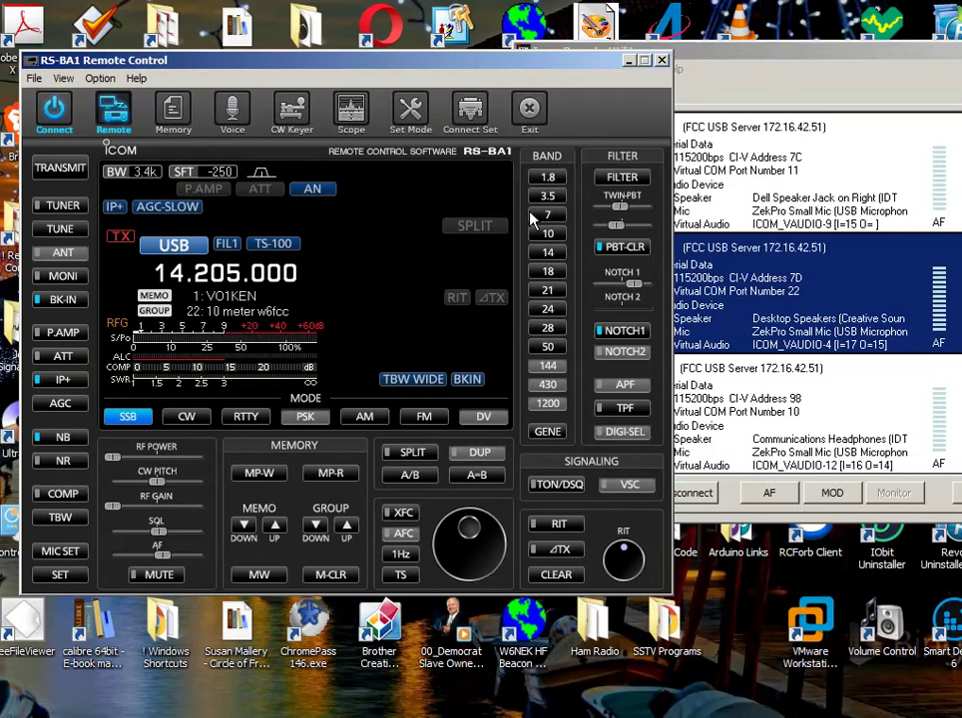
Widen the SSB FIL2 filter bandwidth to 3.6k and close the filter settings.
click(631, 179)
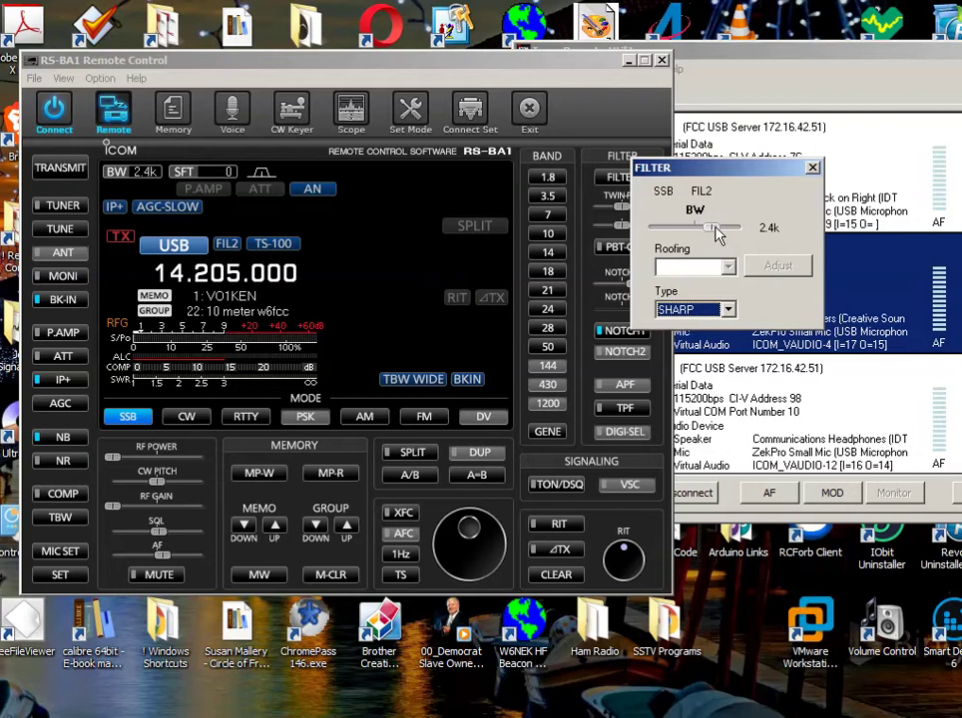
drag(711, 229, 739, 228)
click(812, 168)
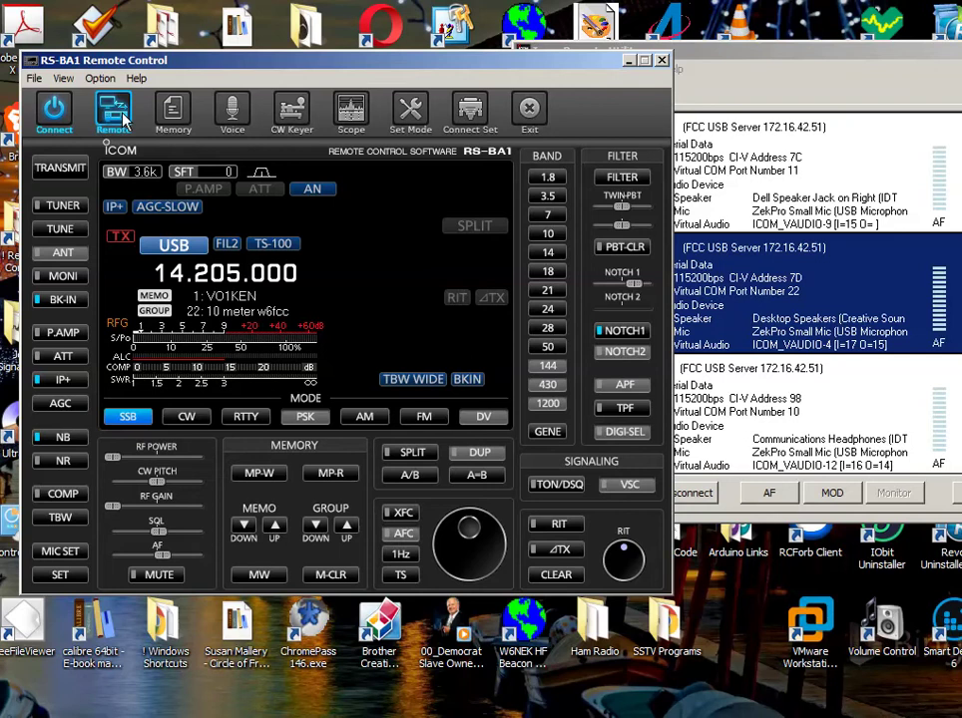
click(120, 115)
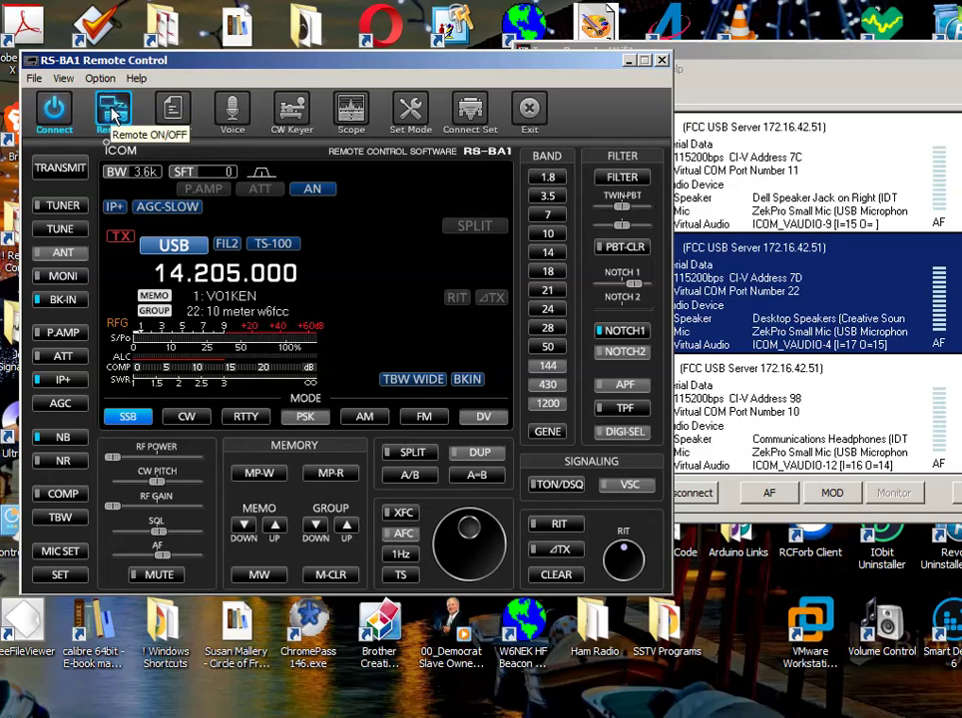
click(114, 115)
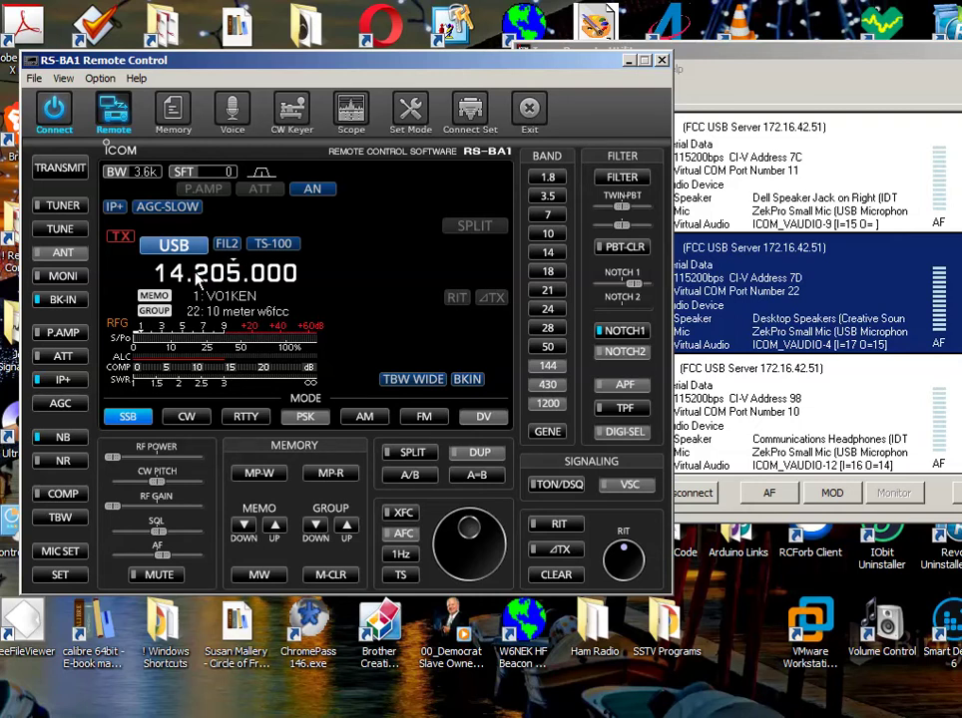
Try direct frequency entry with 14.250, and cancel the unfinished entry that follows.
text(14. .250)
key(Return)
text(7)
text(205)
key(Escape)
Tune the radio by direct frequency entry, first to 7 MHz and finally to 7.205 MHz.
text(7)
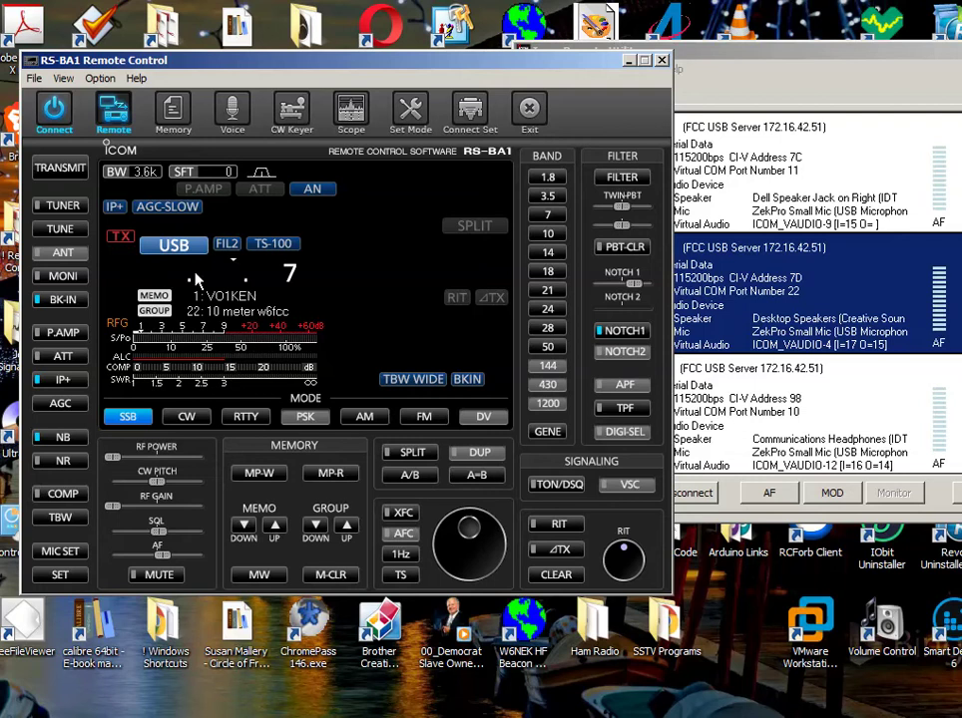
text(.)
key(Return)
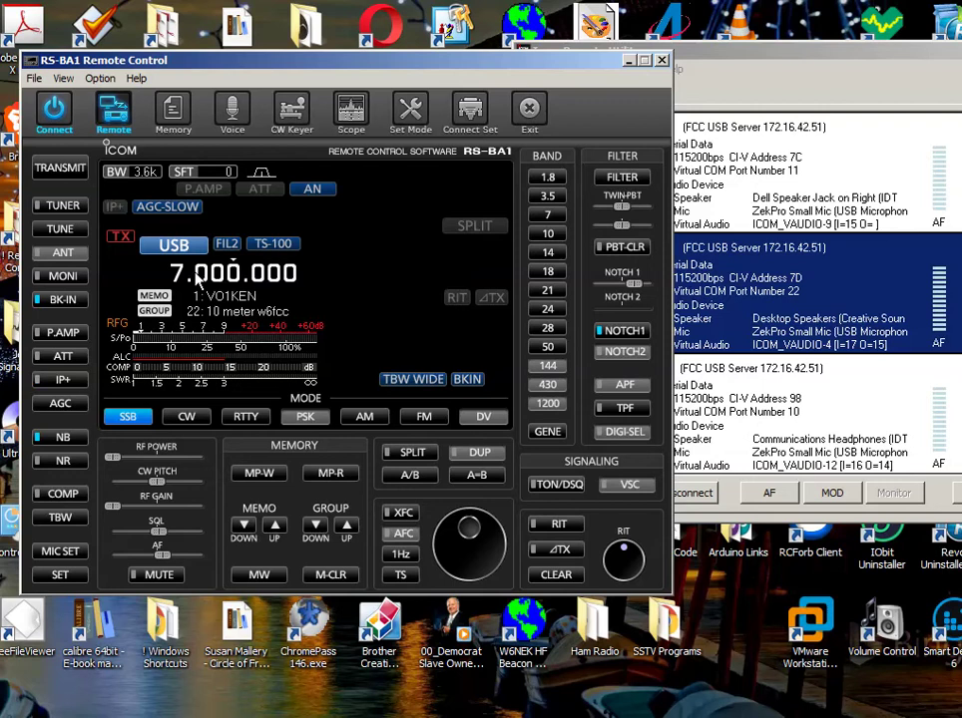
text(7.205)
key(Return)
Switch the radio to CW mode, view its rise time, key speed and side tone settings, and close them.
click(190, 417)
click(193, 420)
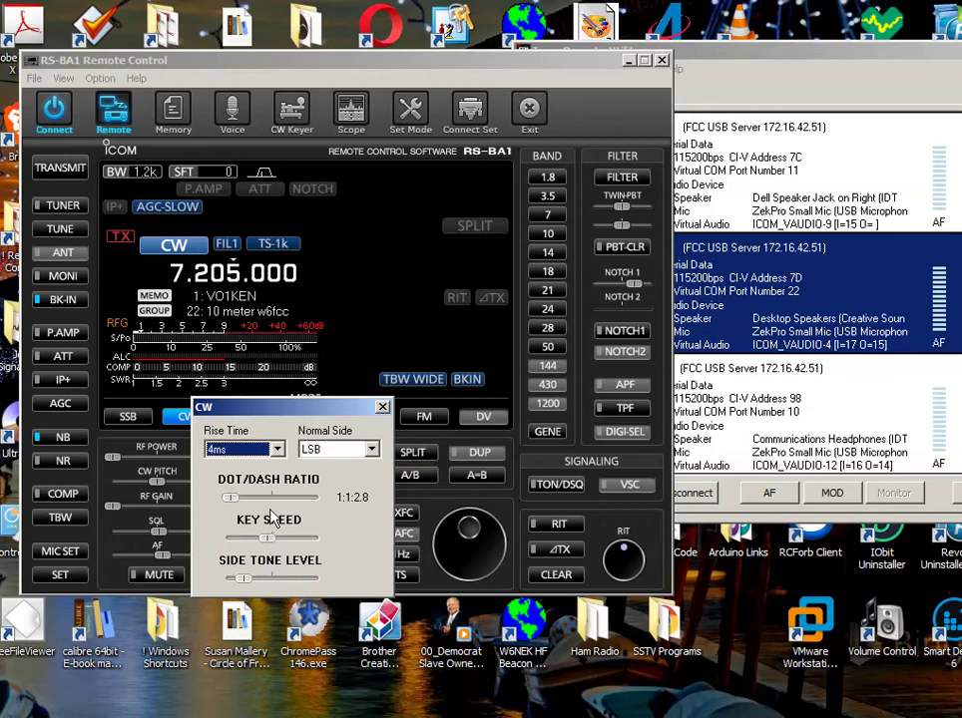
click(383, 407)
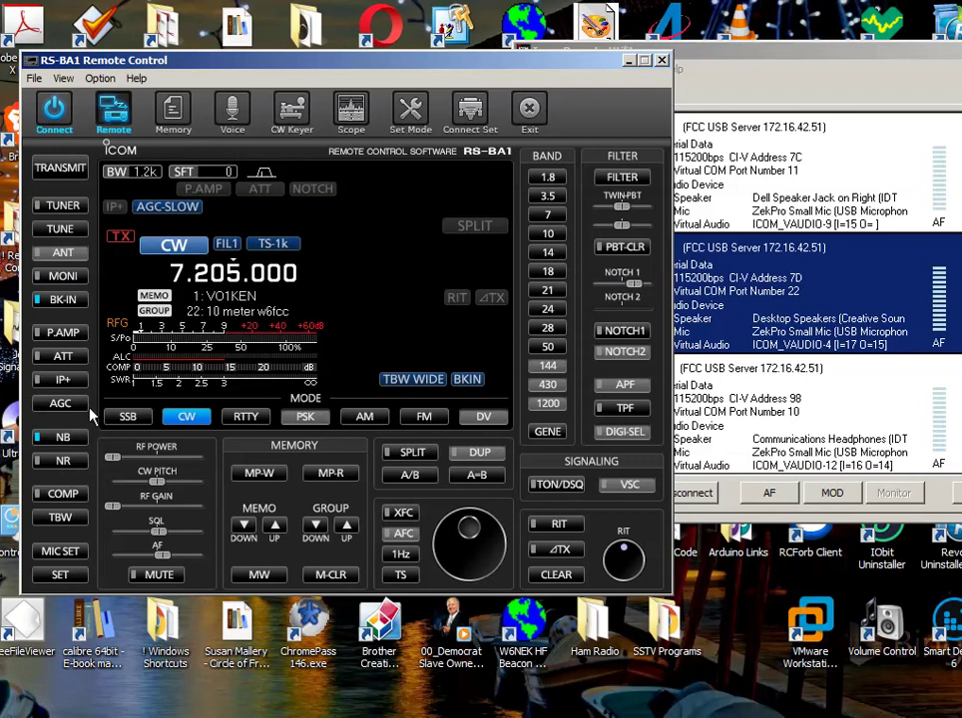
Return the radio to SSB mode, toggle the sideband, and leave it on LSB.
click(133, 422)
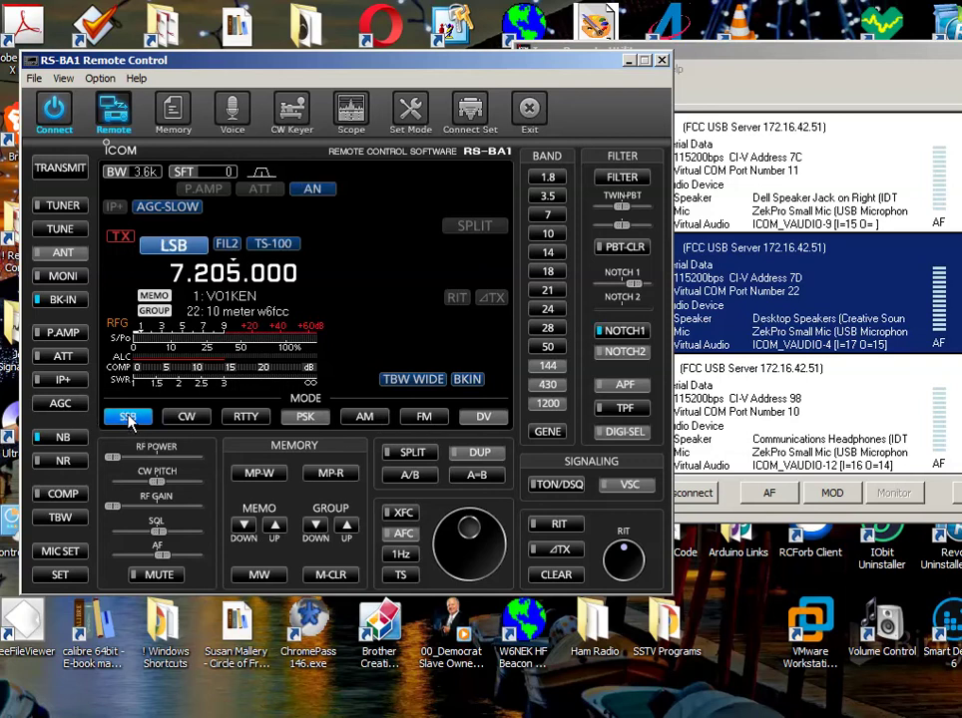
click(174, 246)
click(174, 247)
click(130, 420)
Review the connection settings, including COM port, baud rate and CI-V address, moving the Remote Control window to compare them with the Remote Utility.
click(469, 111)
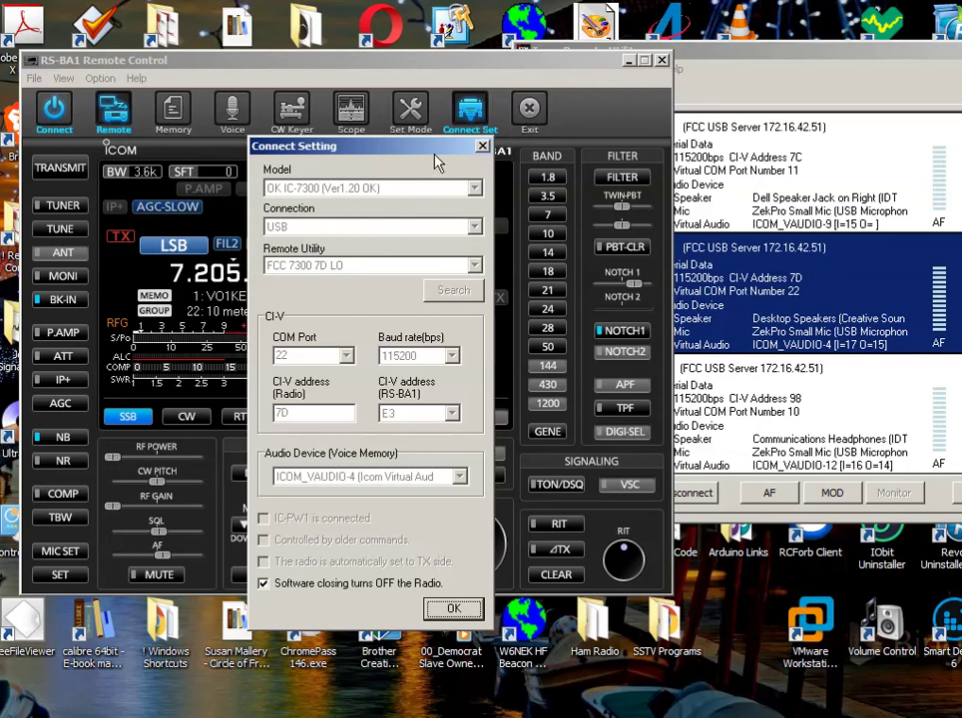
click(483, 145)
drag(520, 60, 430, 57)
click(380, 107)
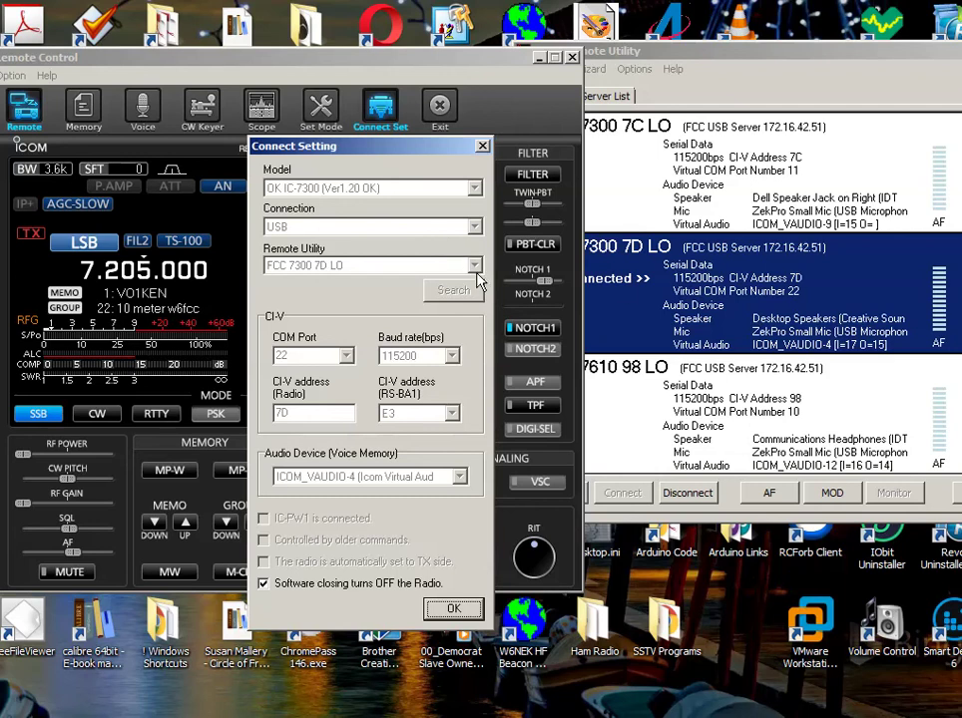
click(482, 147)
Switch to Icom Remote Utility, view the server list, and return to the radio list.
click(567, 44)
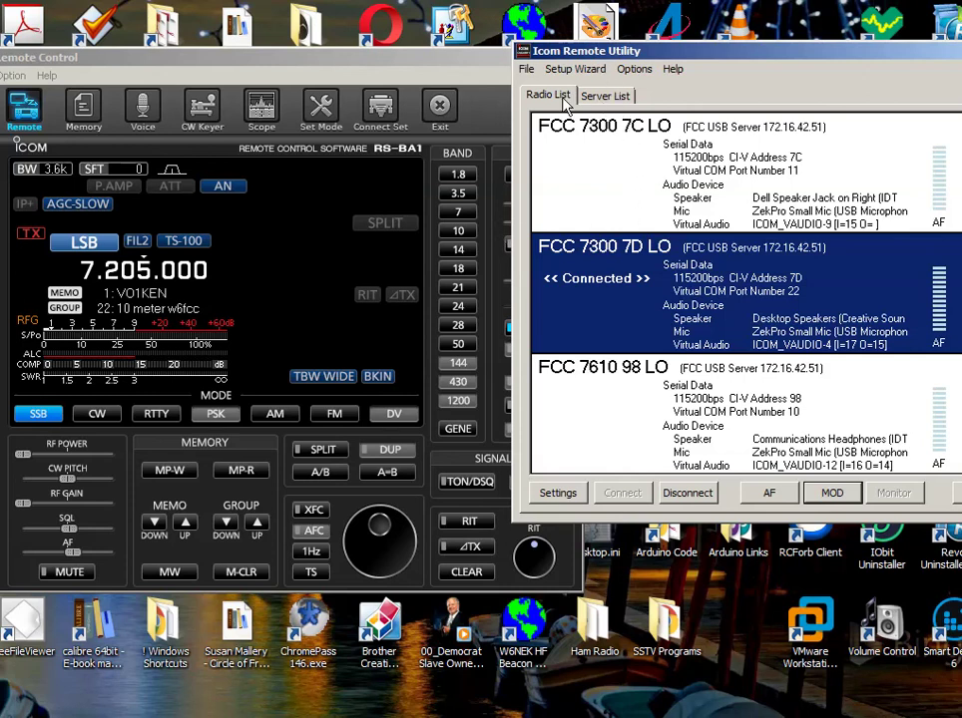
click(608, 100)
click(559, 99)
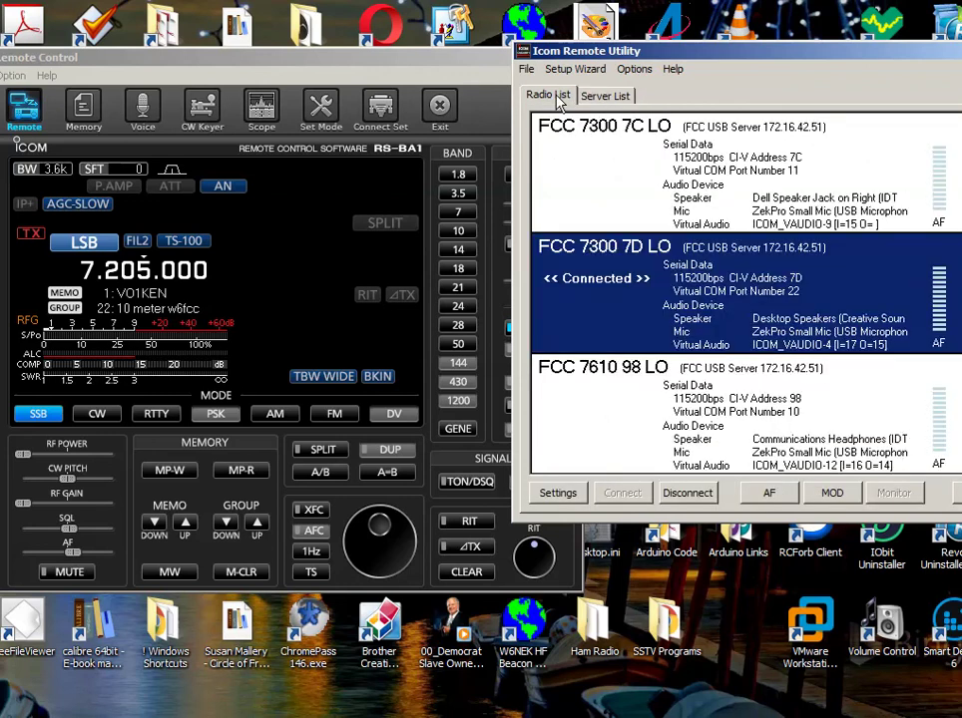
Bring the RS-BA1 Remote Control window back into full view and disconnect it from the radio.
click(132, 59)
drag(133, 59, 207, 69)
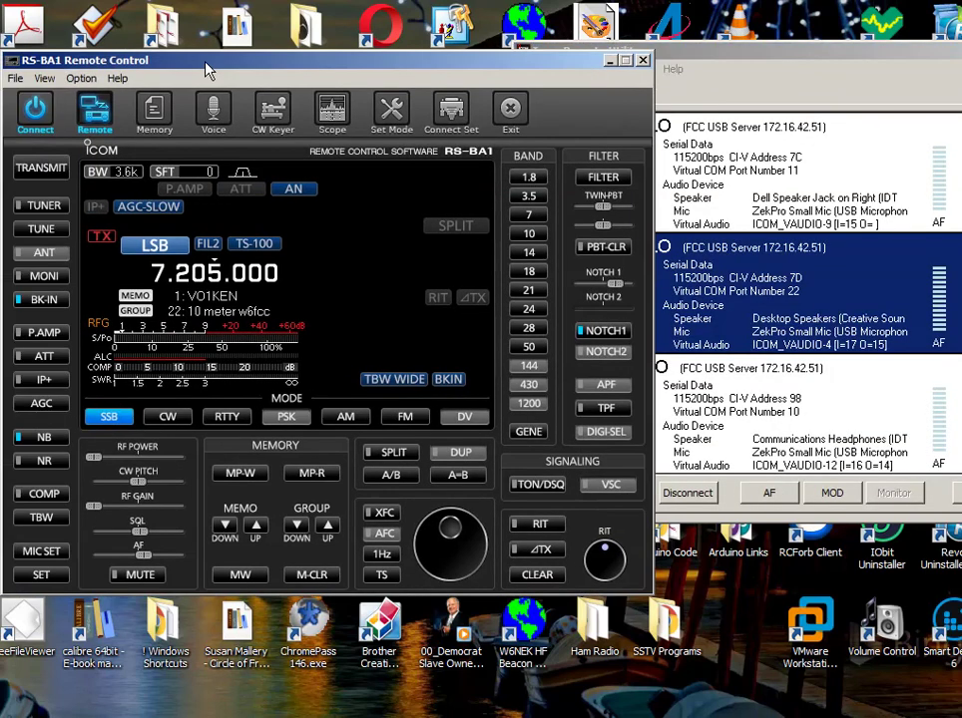
click(41, 112)
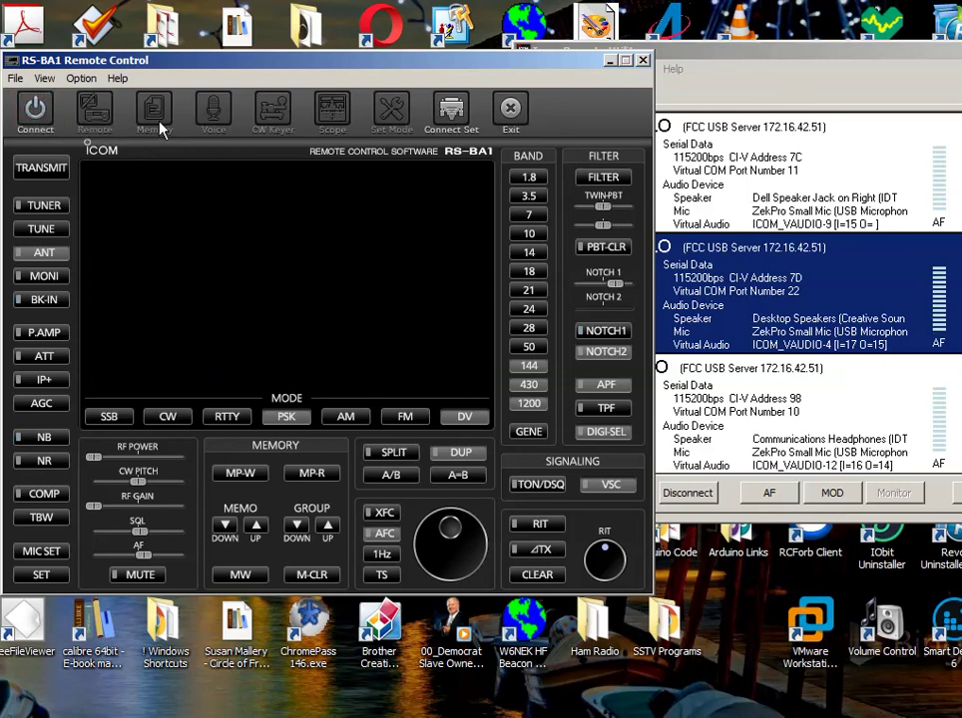
Disconnect the FCC 7300 7D LO radio in Icom Remote Utility and confirm the disconnection.
click(737, 80)
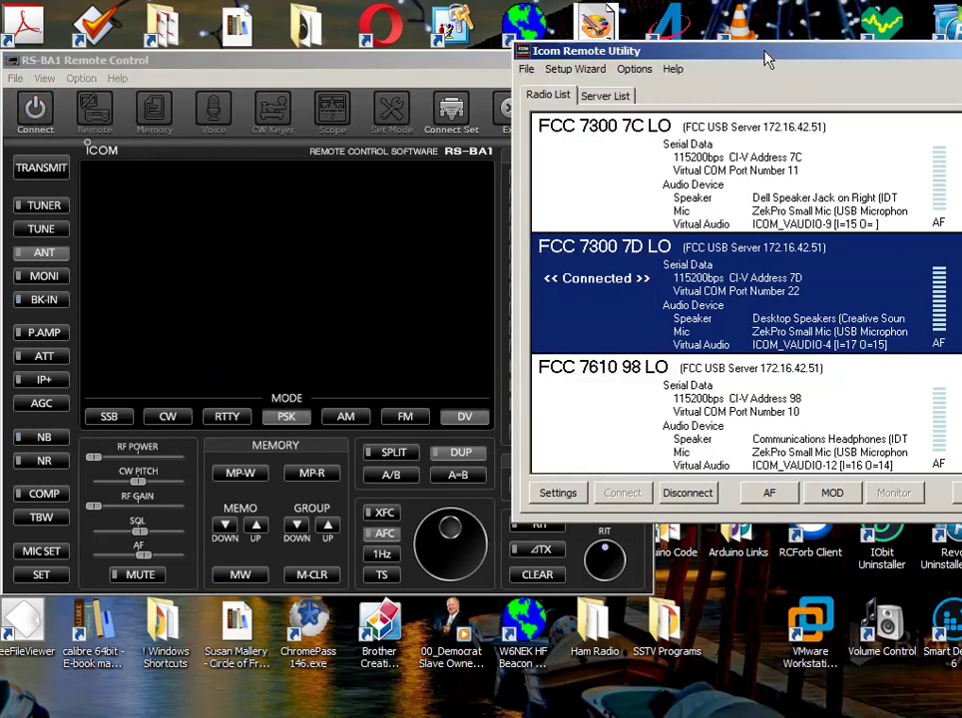
right_click(611, 296)
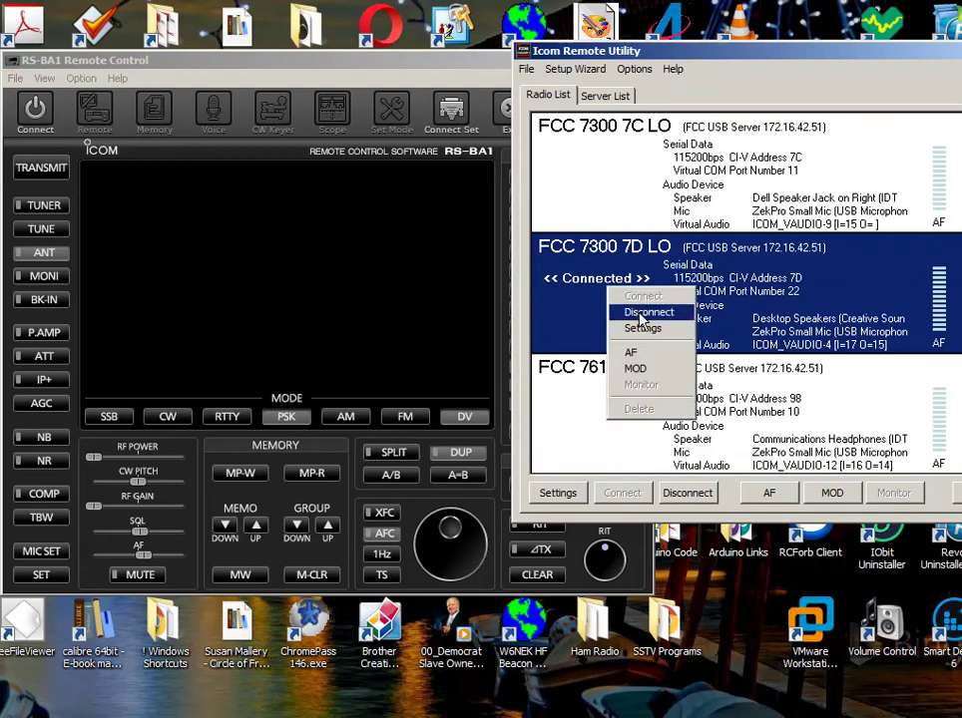
click(644, 312)
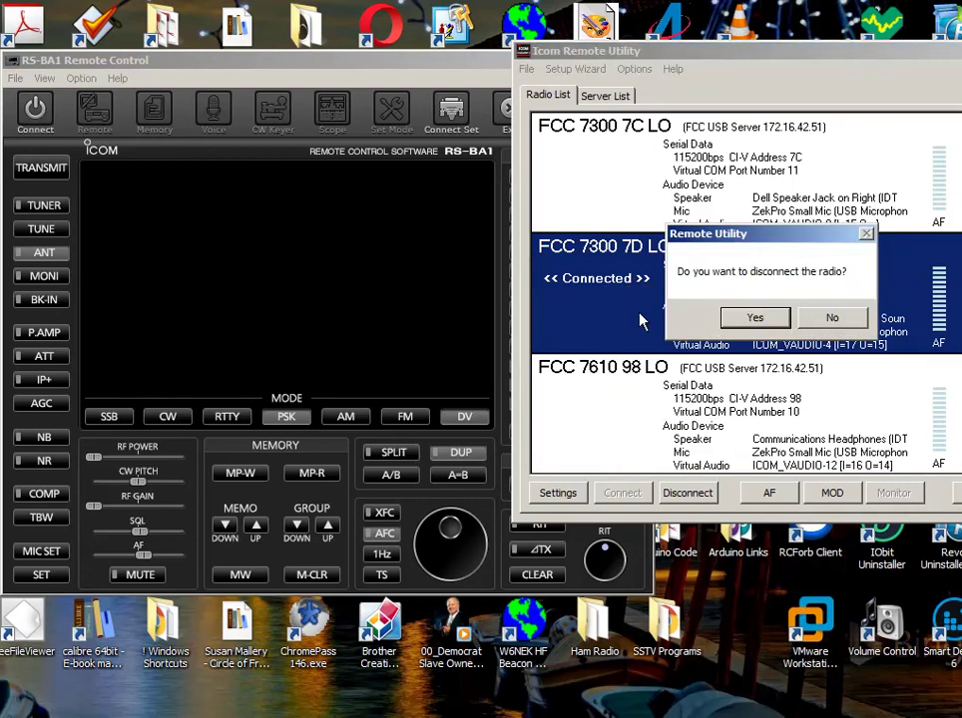
click(755, 320)
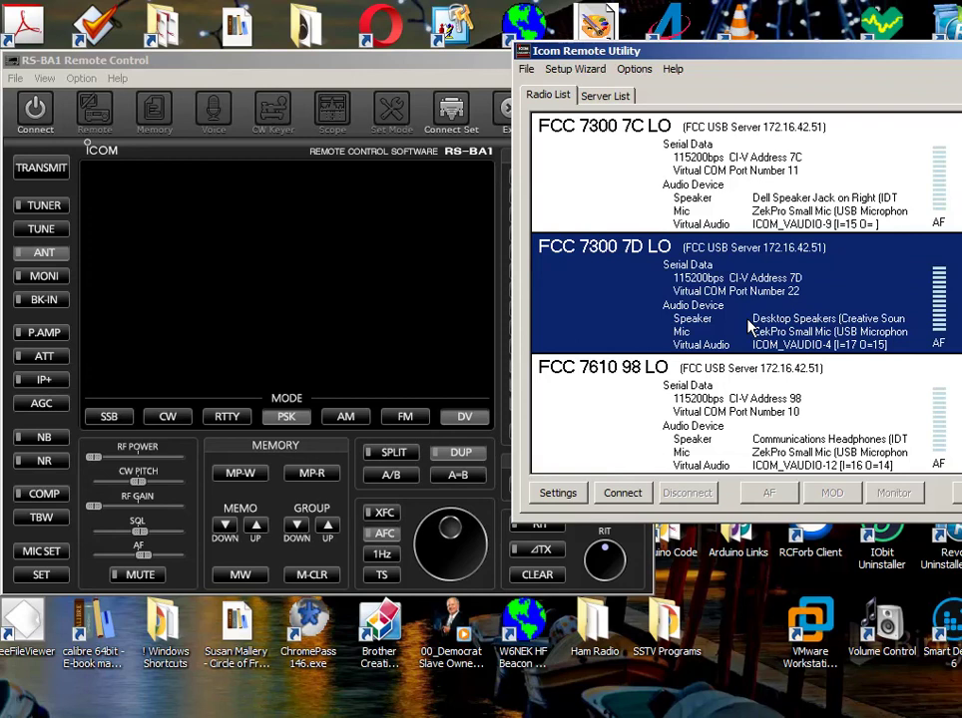